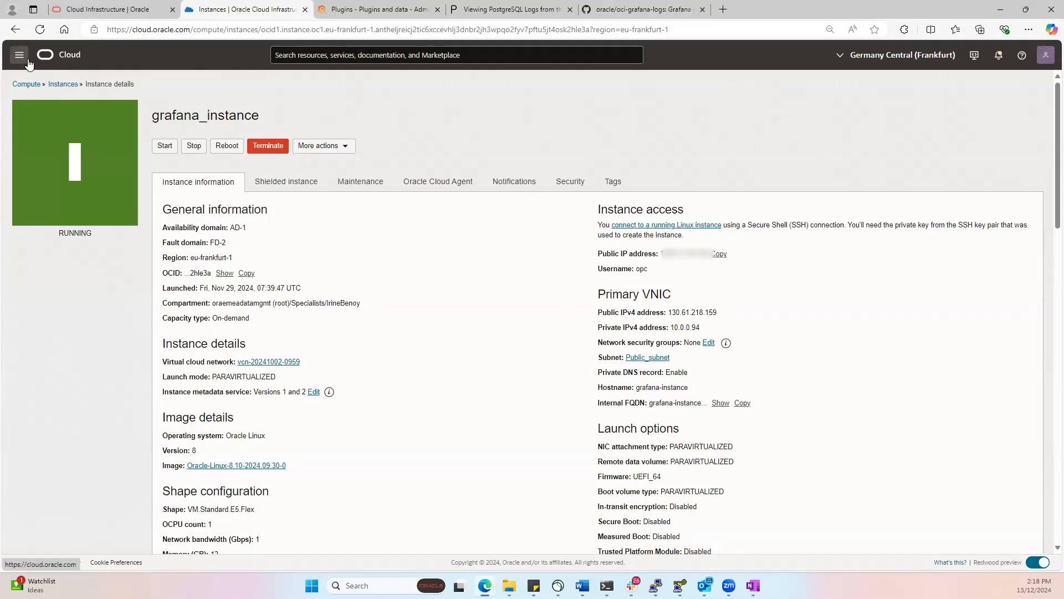
# - Open the Logging service's list of logs and select the compartment that contains the PSQL_Log service log
pyautogui.click(19, 54)
pyautogui.click(597, 141)
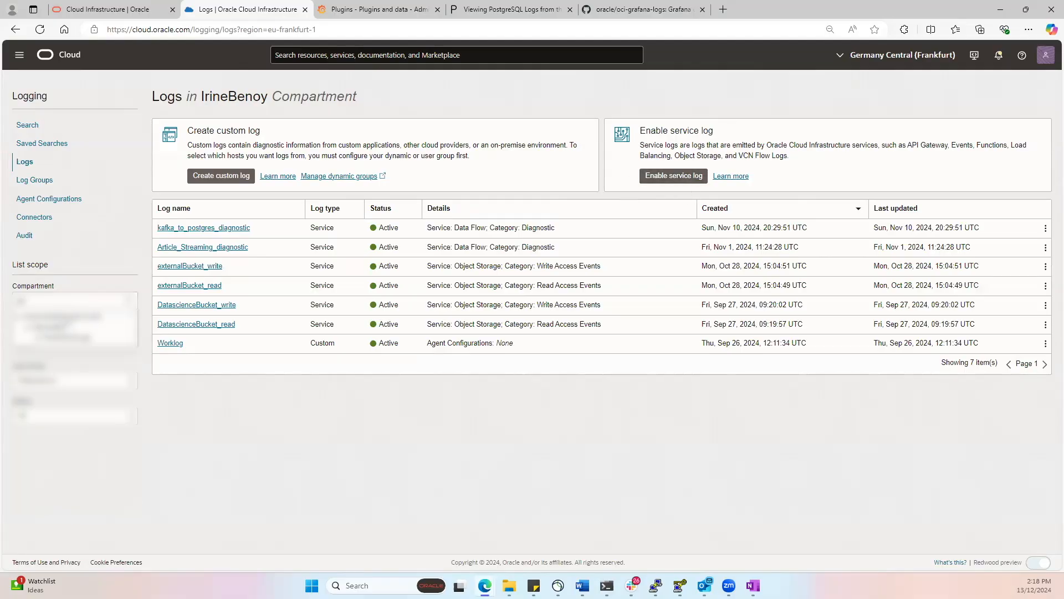
pyautogui.click(68, 338)
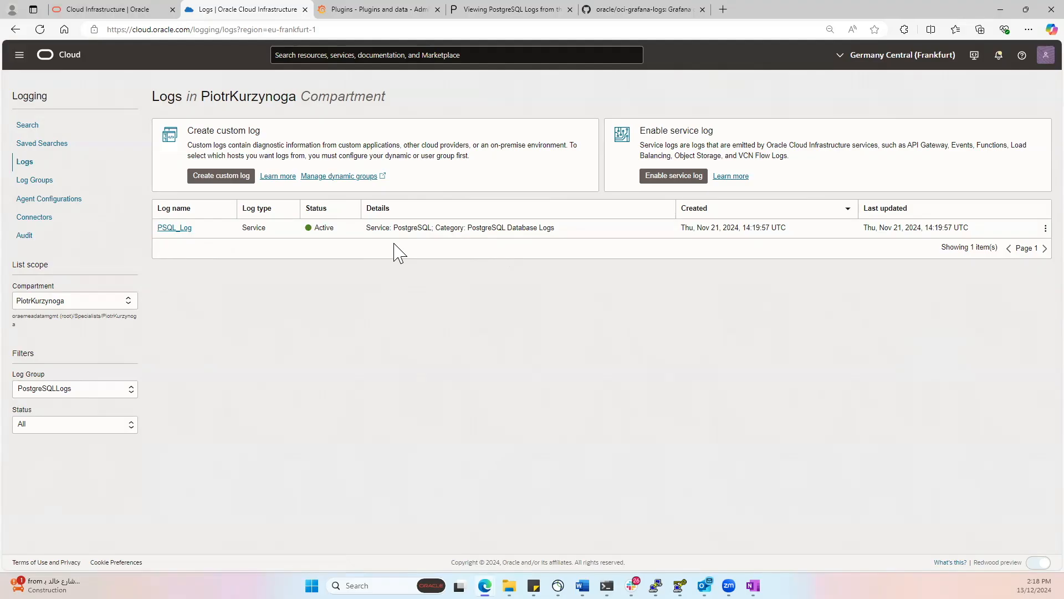
# - Switch to Grafana, search the plugins for "oracle" and open the Oracle Cloud Infrastructure Metrics plugin page
pyautogui.click(371, 17)
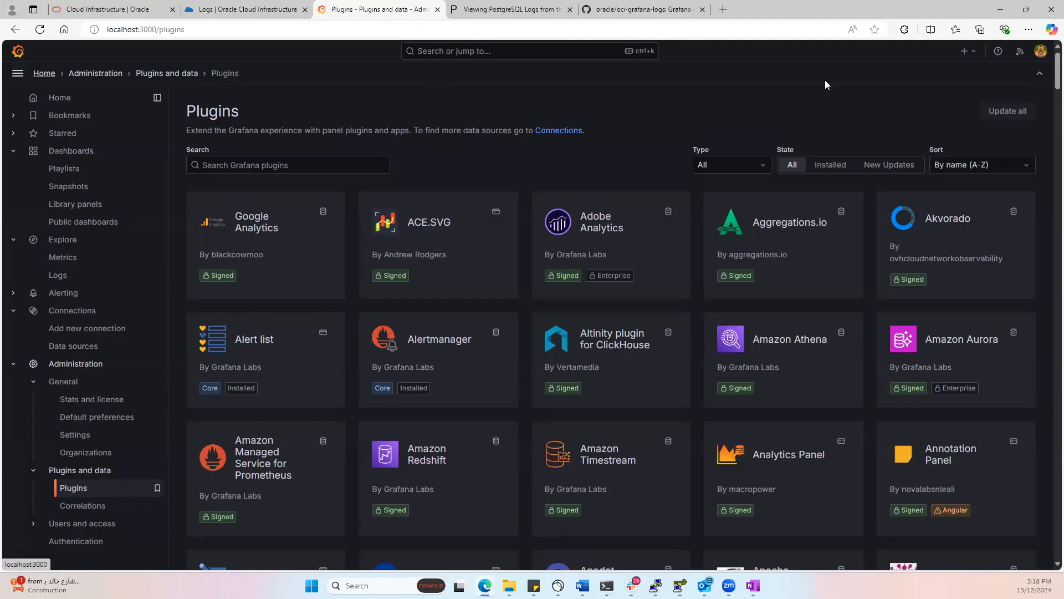
pyautogui.click(306, 164)
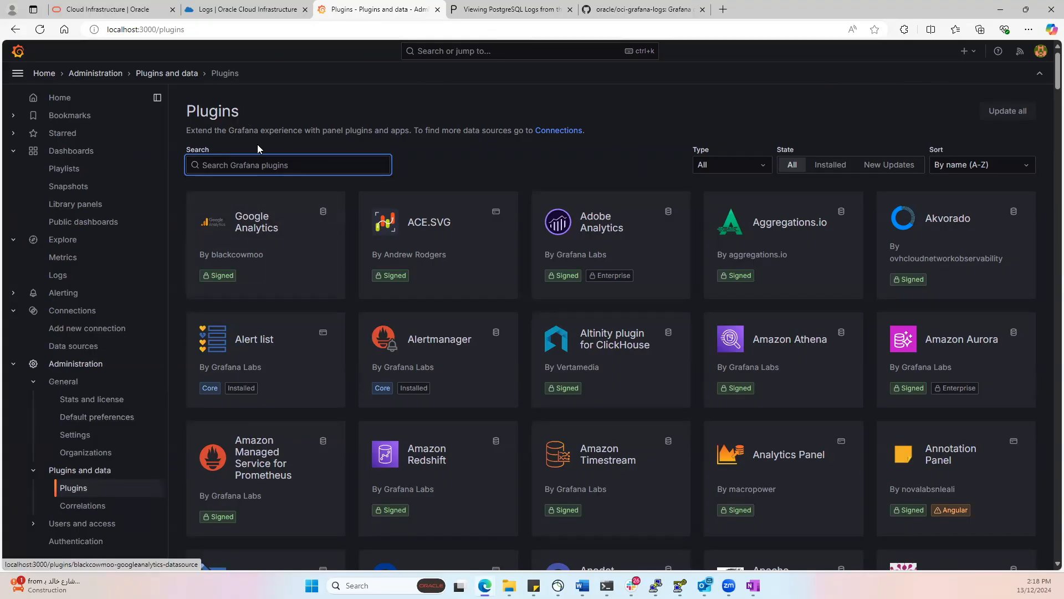
pyautogui.write('oracle')
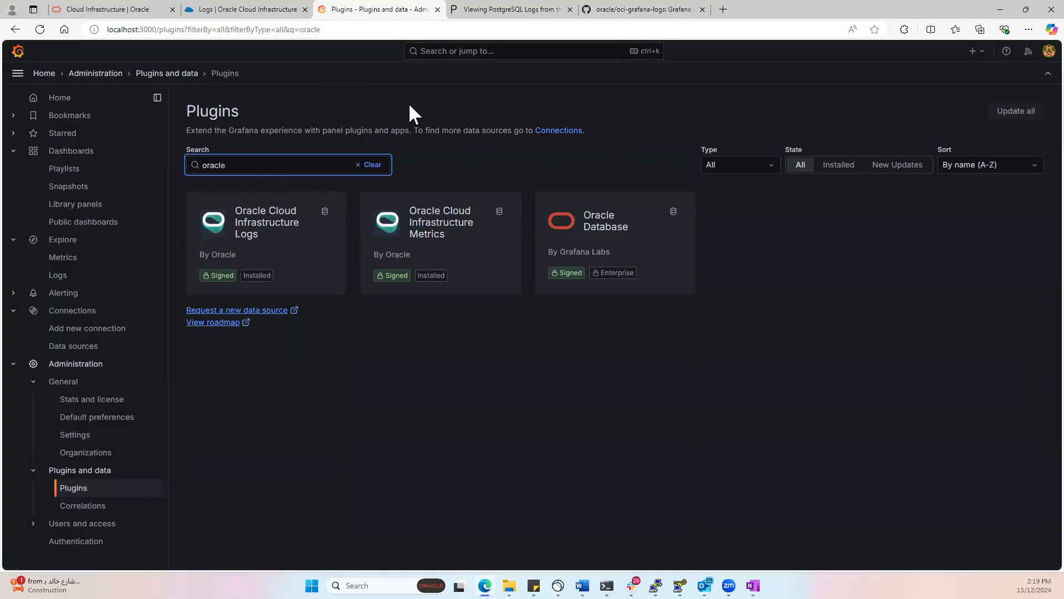
pyautogui.click(453, 231)
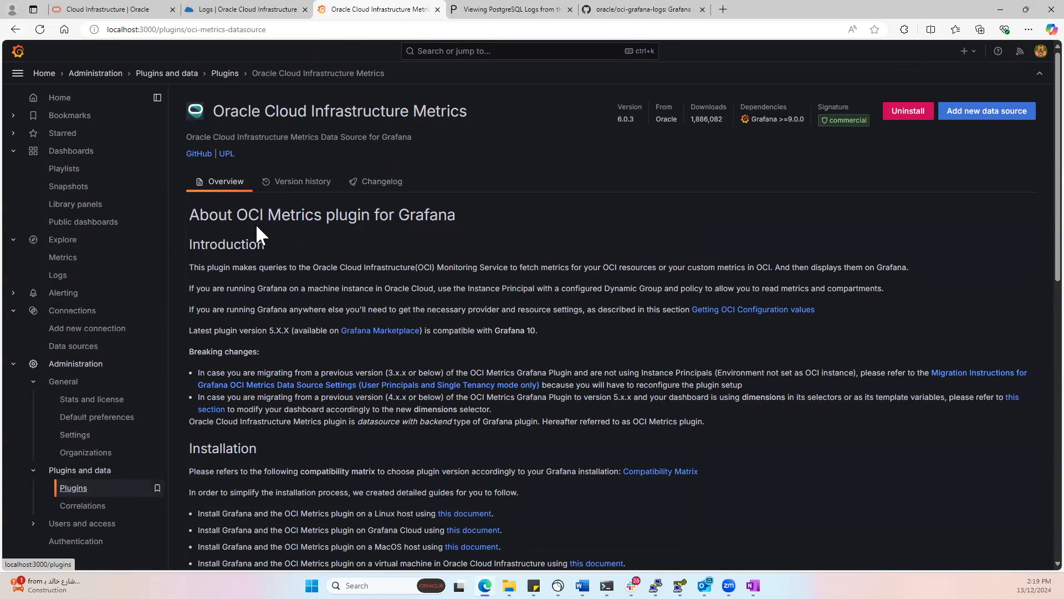
# - Check the Oracle types available for a new data source, and view the settings of the existing oci-logs-datasource
pyautogui.click(82, 346)
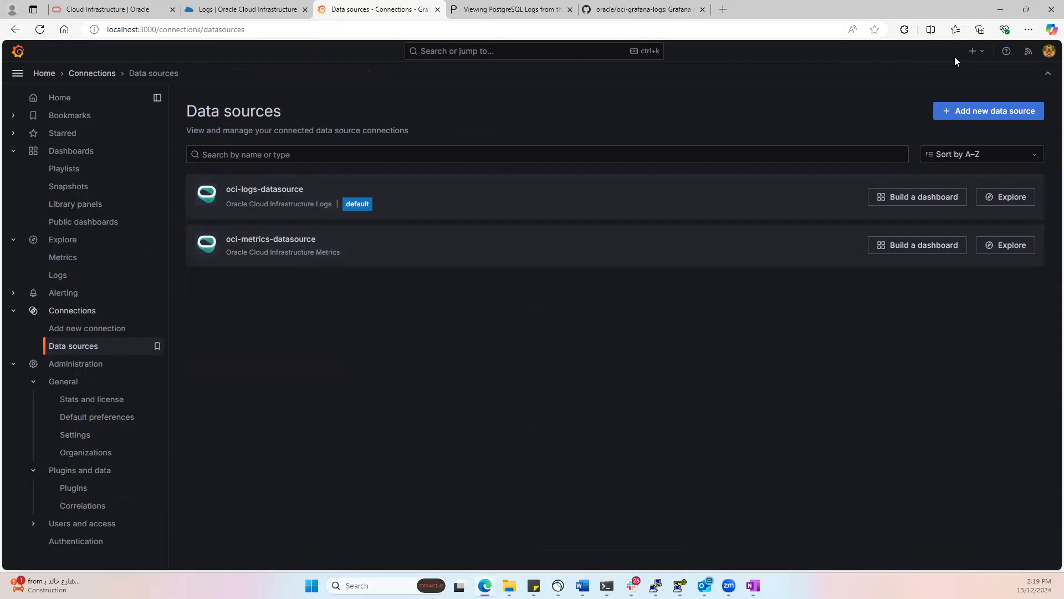
pyautogui.click(981, 114)
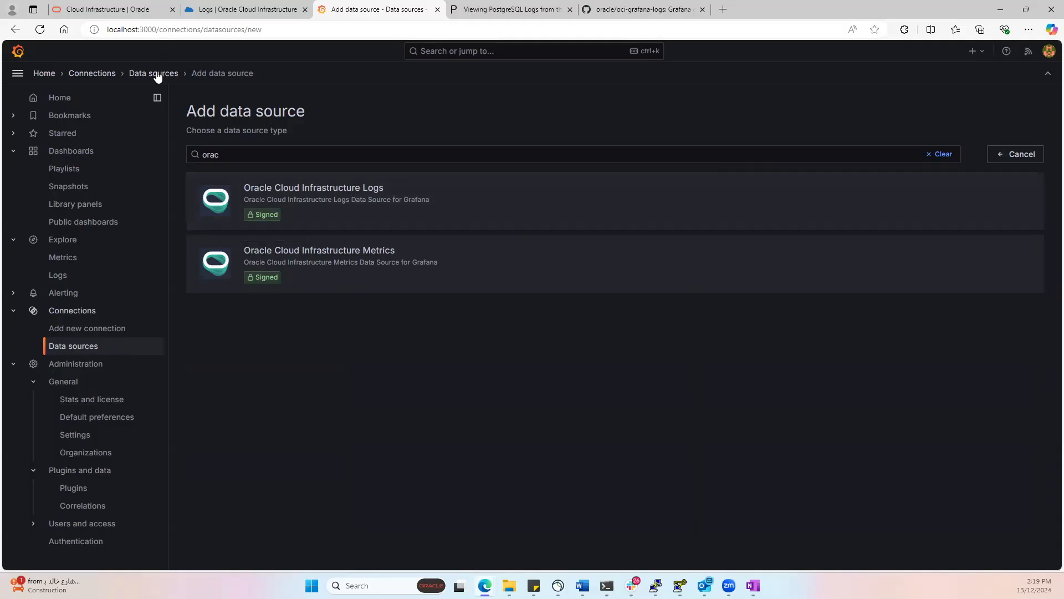
pyautogui.click(83, 347)
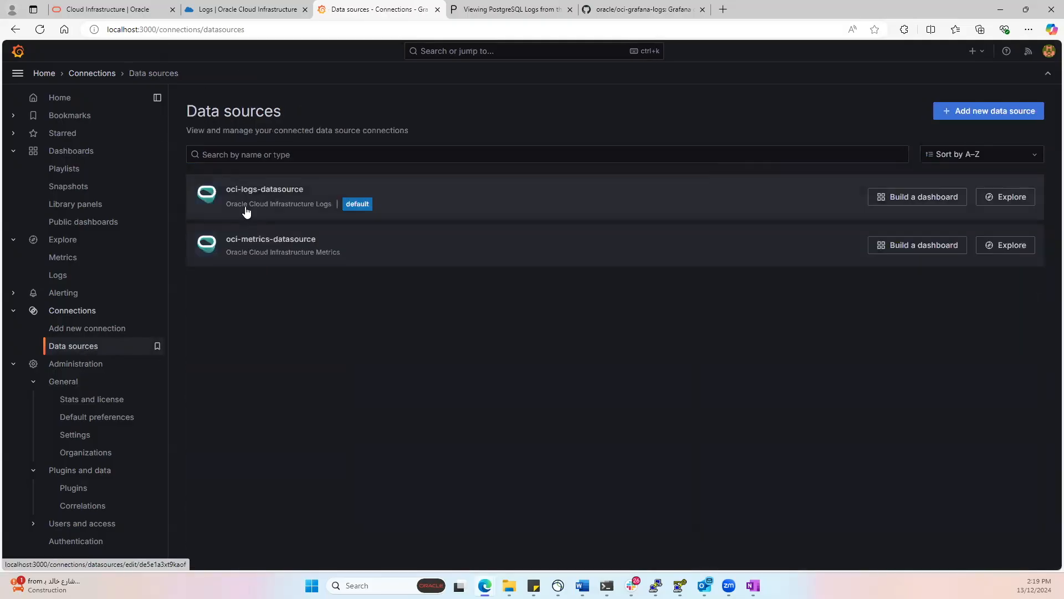
pyautogui.click(245, 203)
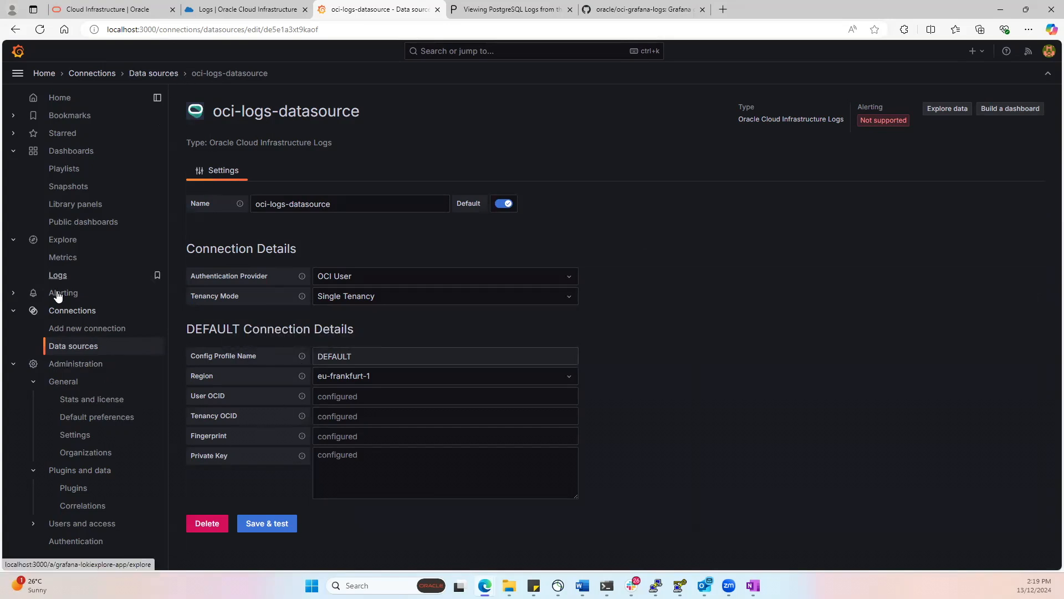
# - Open Explore and choose oci-metrics-datasource as the data source
pyautogui.click(62, 240)
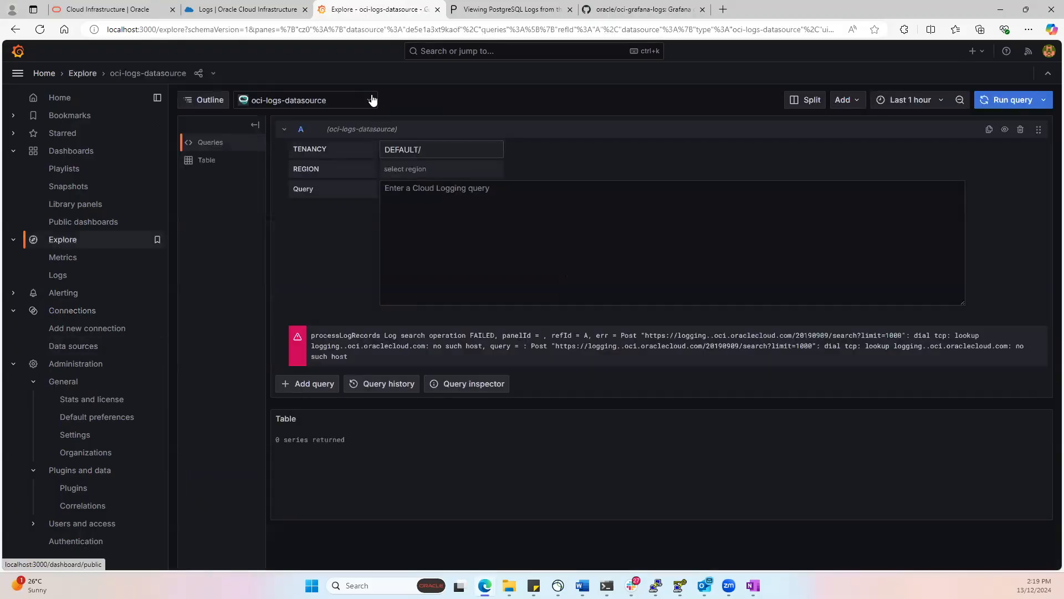
pyautogui.click(418, 172)
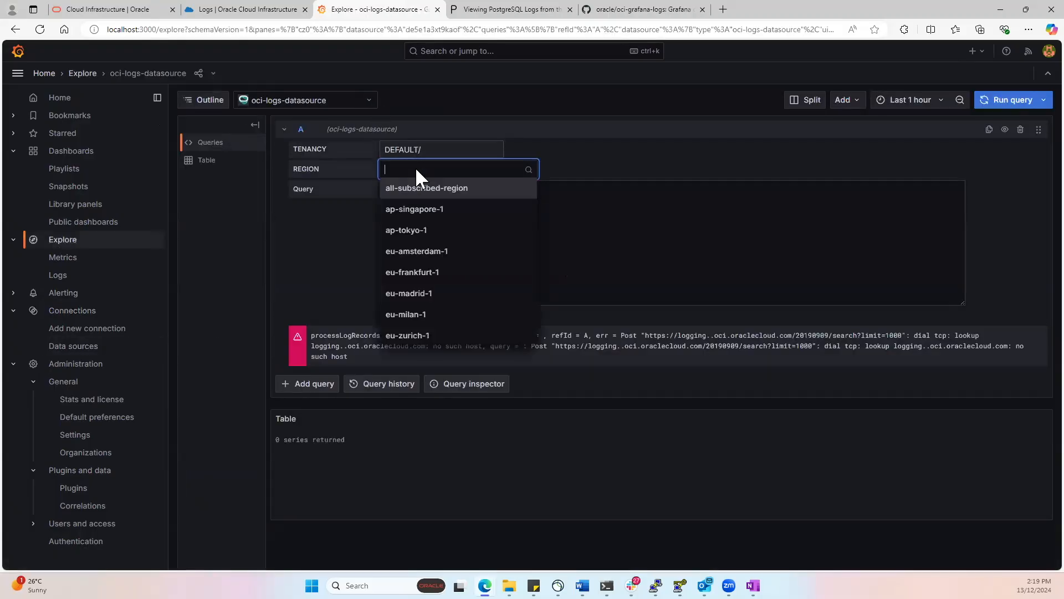
pyautogui.click(281, 101)
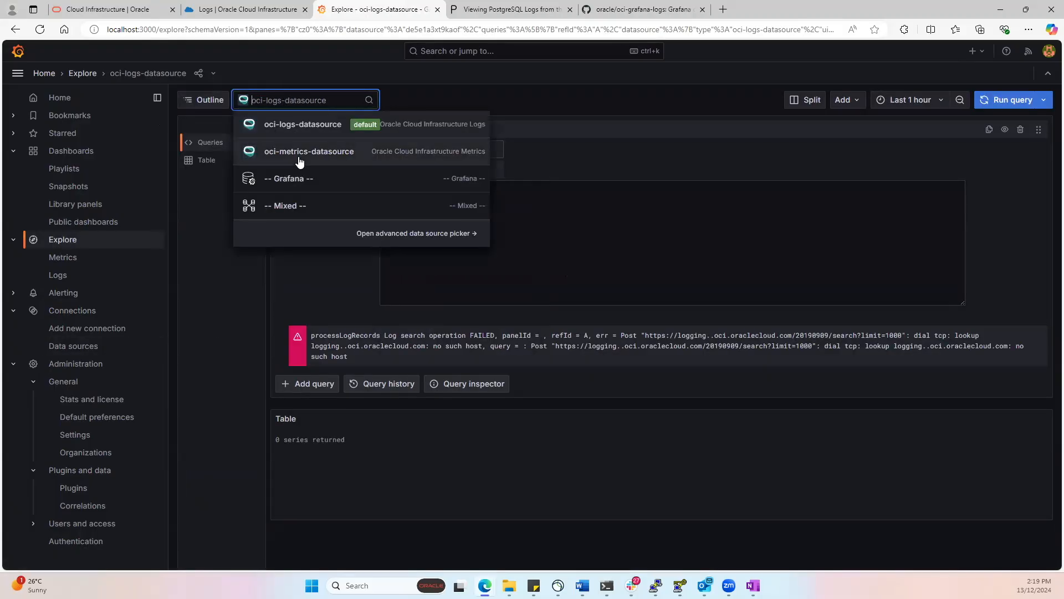
pyautogui.click(265, 154)
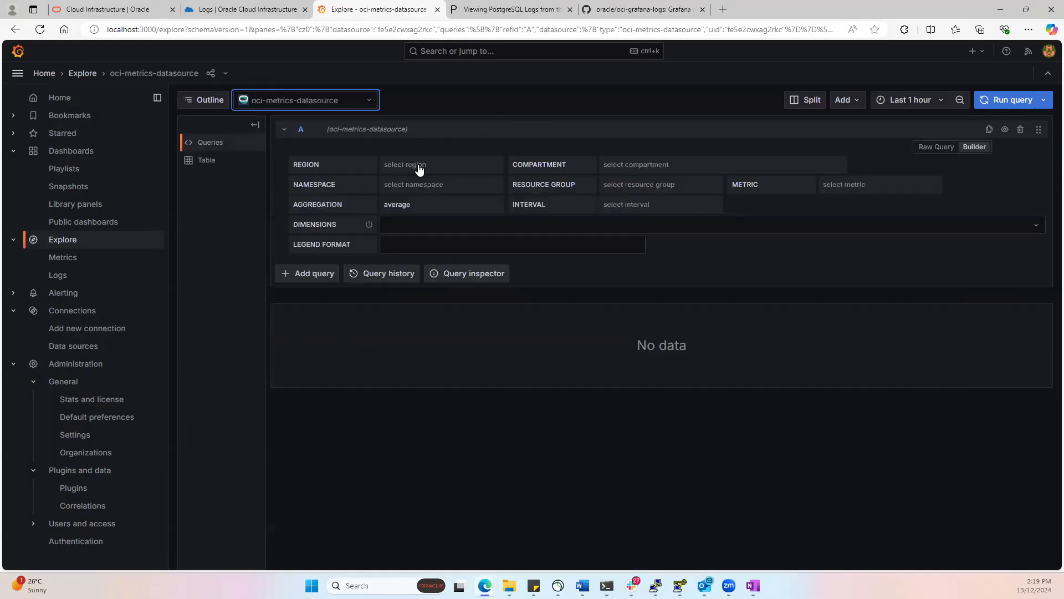
# - Set the metrics query's region to eu-frankfurt-1 and its compartment to the personal one directly under Specialists that holds the PostgreSQL resources
pyautogui.click(415, 162)
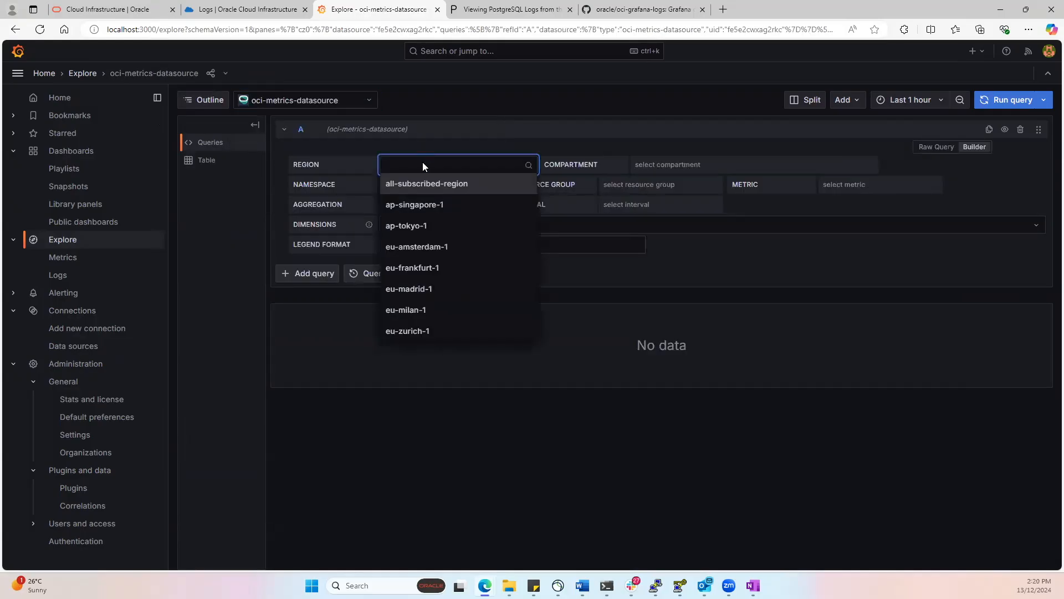
pyautogui.write('fra')
pyautogui.click(439, 183)
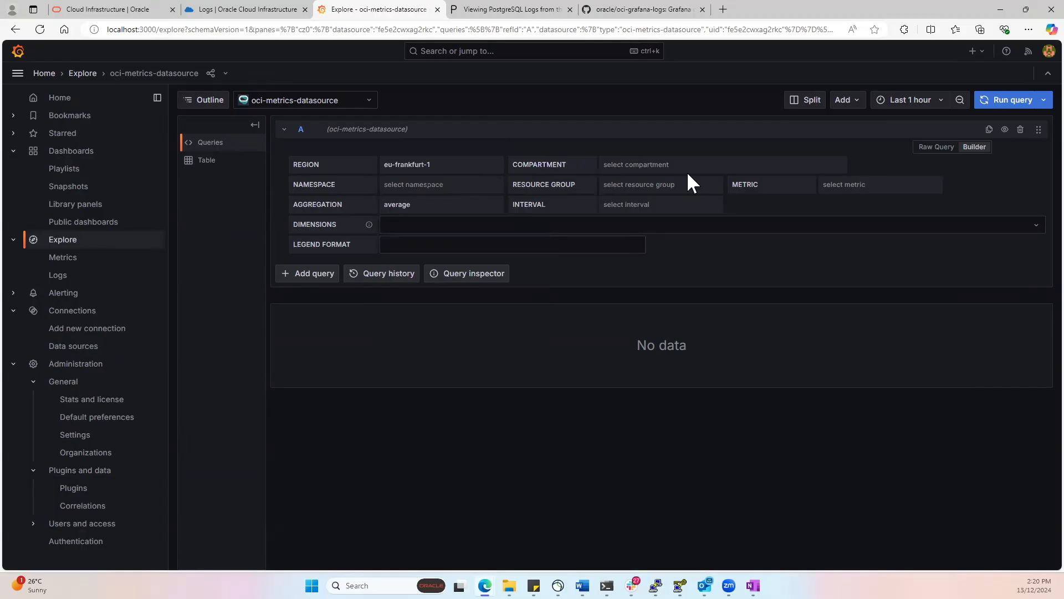
pyautogui.click(677, 158)
pyautogui.write('pio')
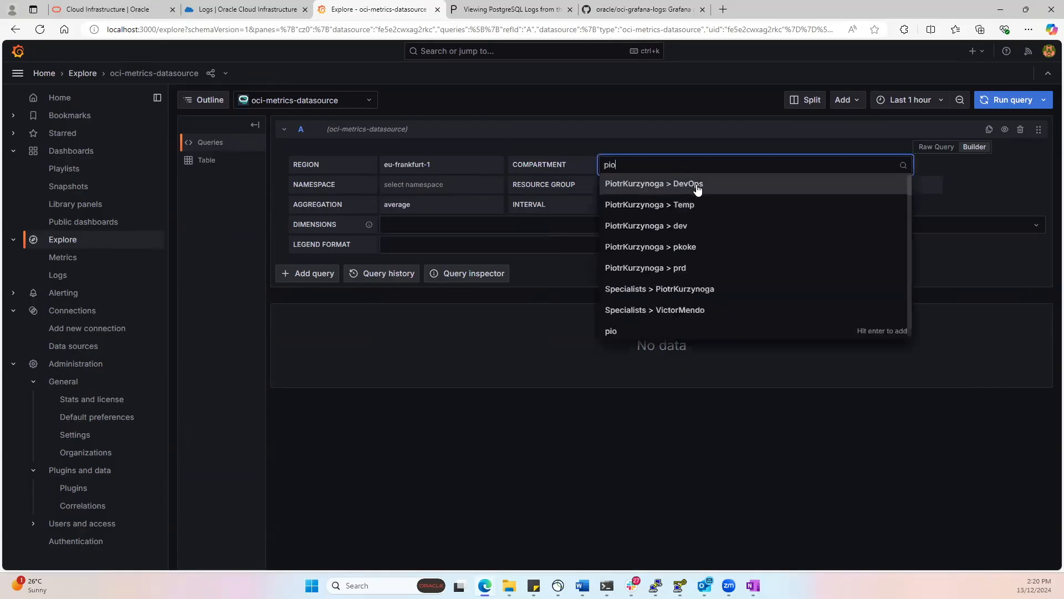
pyautogui.click(690, 289)
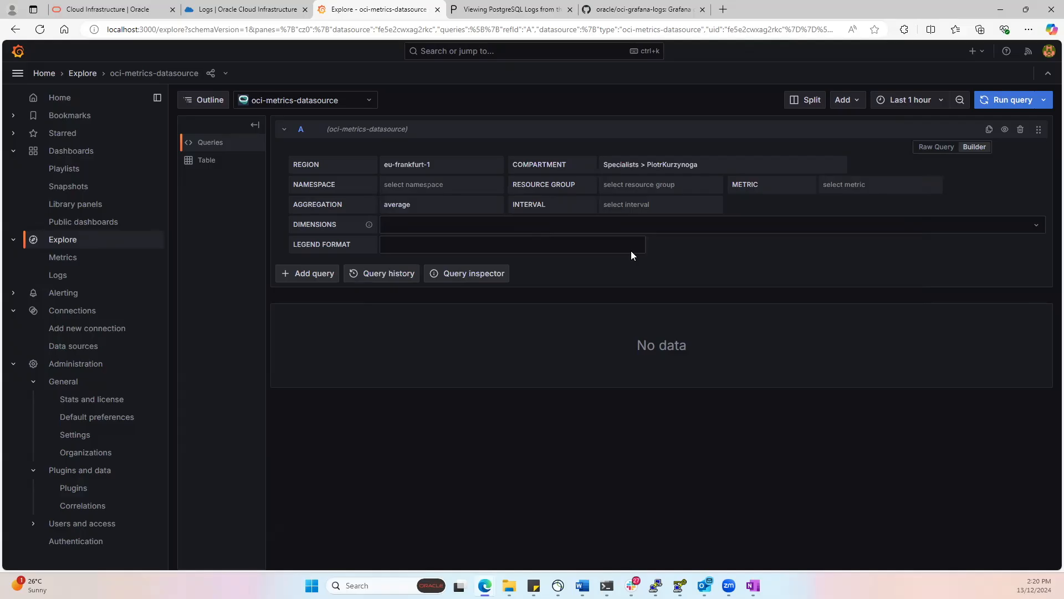
# - Set the query's namespace to oci_postgresql and its metric to ReadIops
pyautogui.click(412, 184)
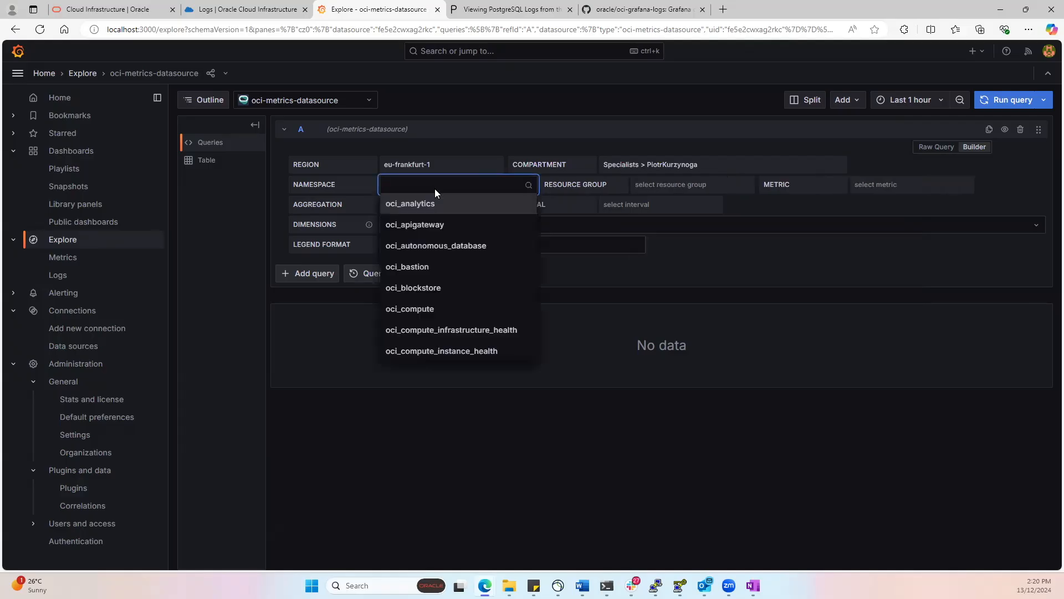
pyautogui.write('pos')
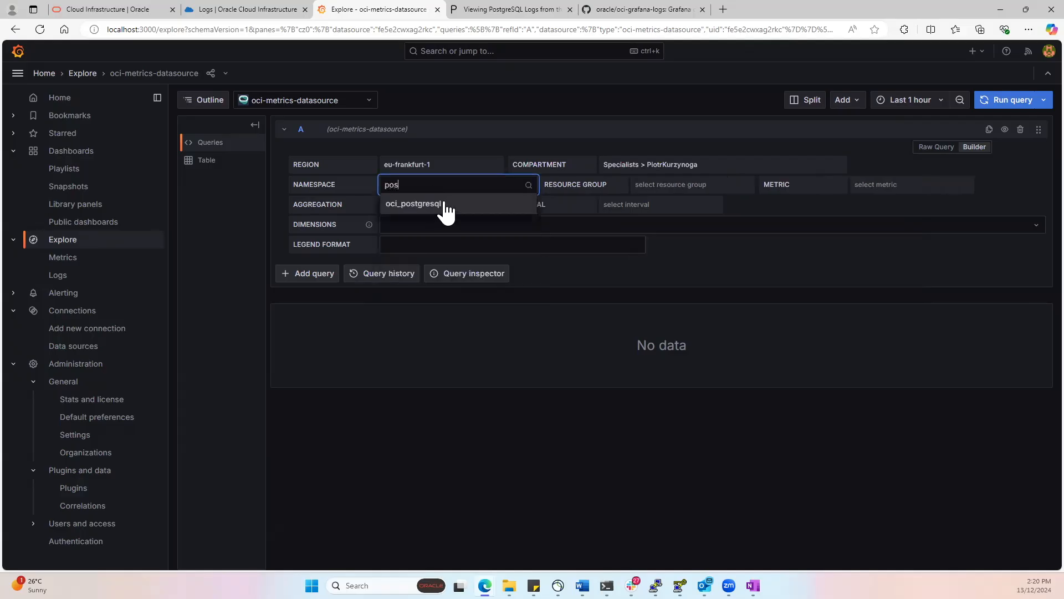
pyautogui.click(443, 206)
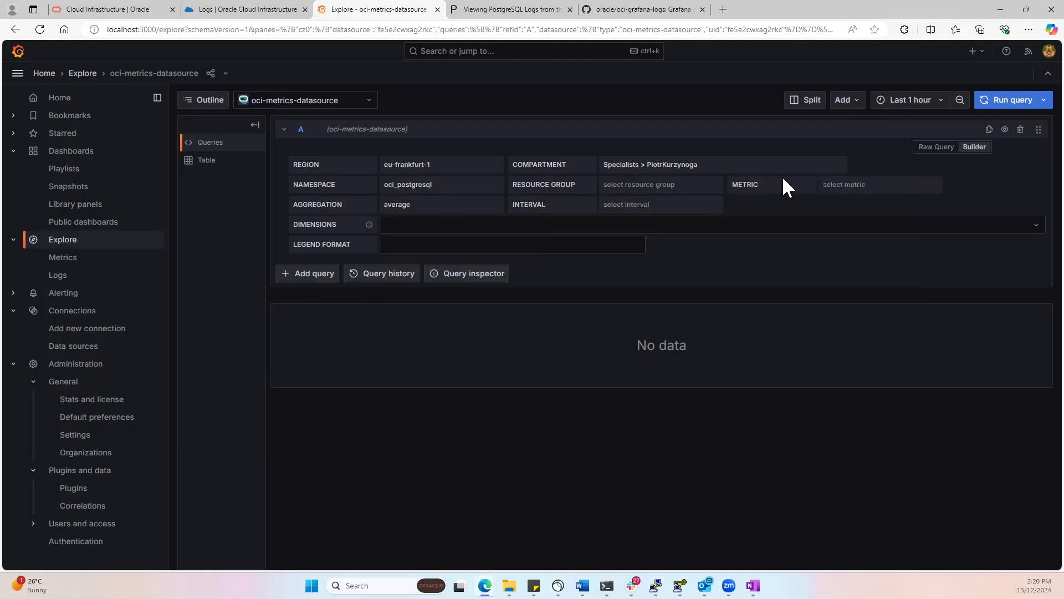
pyautogui.click(868, 185)
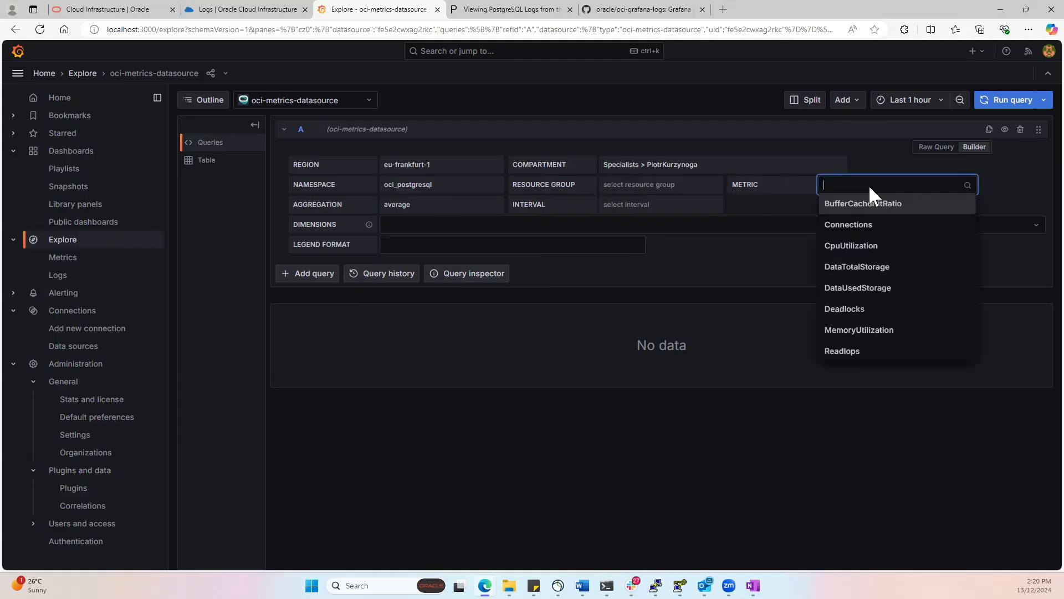
pyautogui.scroll(-2, 898, 314)
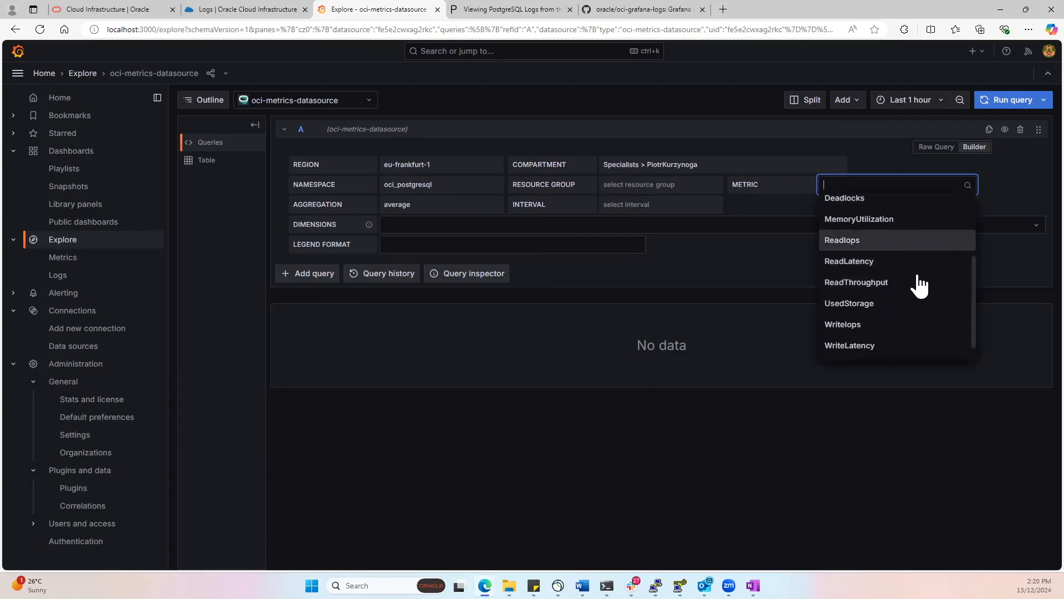
pyautogui.click(874, 244)
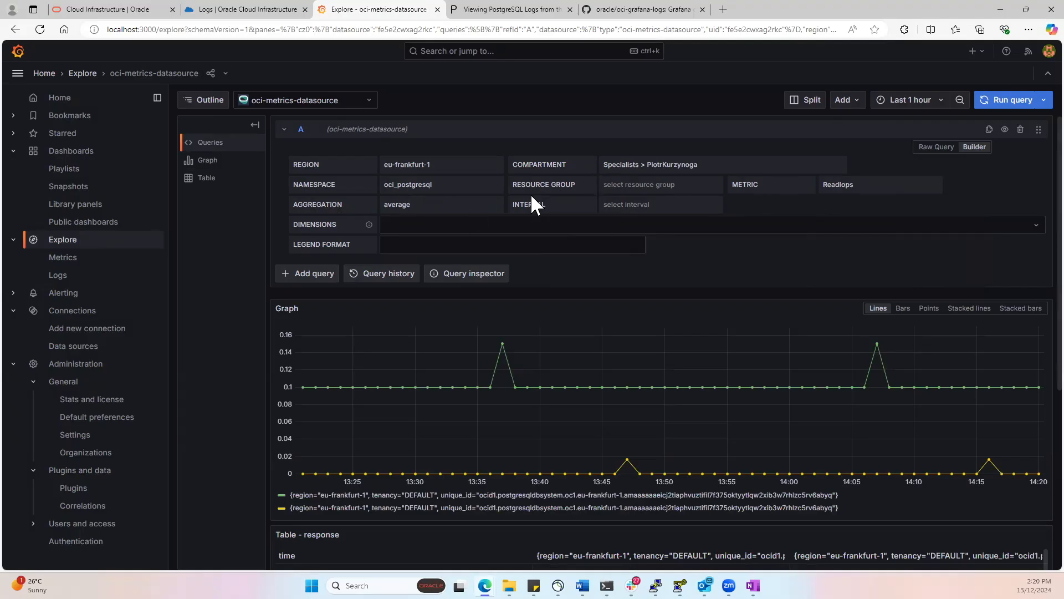
pyautogui.click(716, 205)
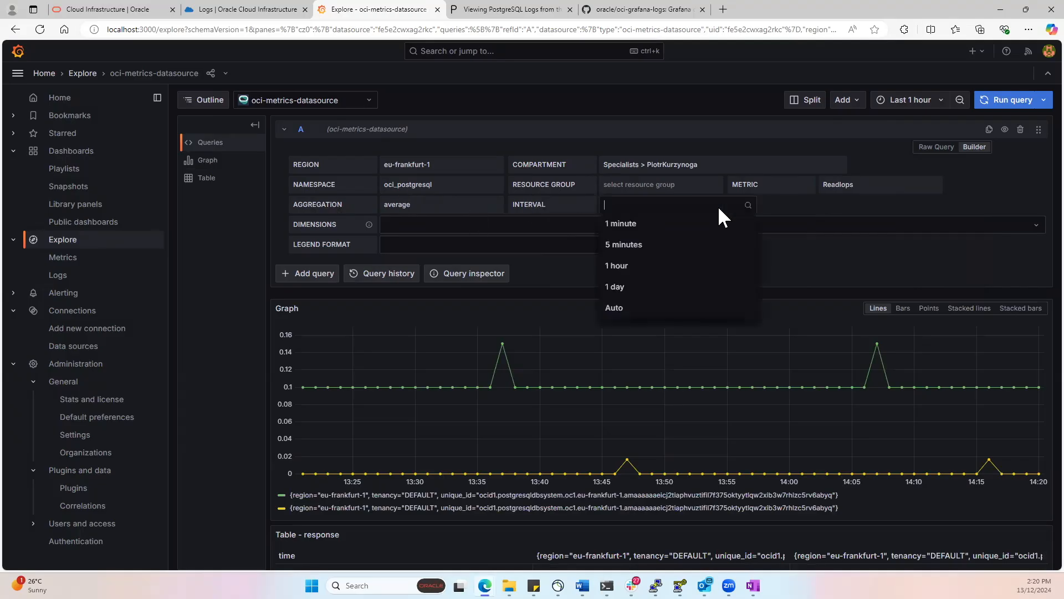
pyautogui.click(794, 206)
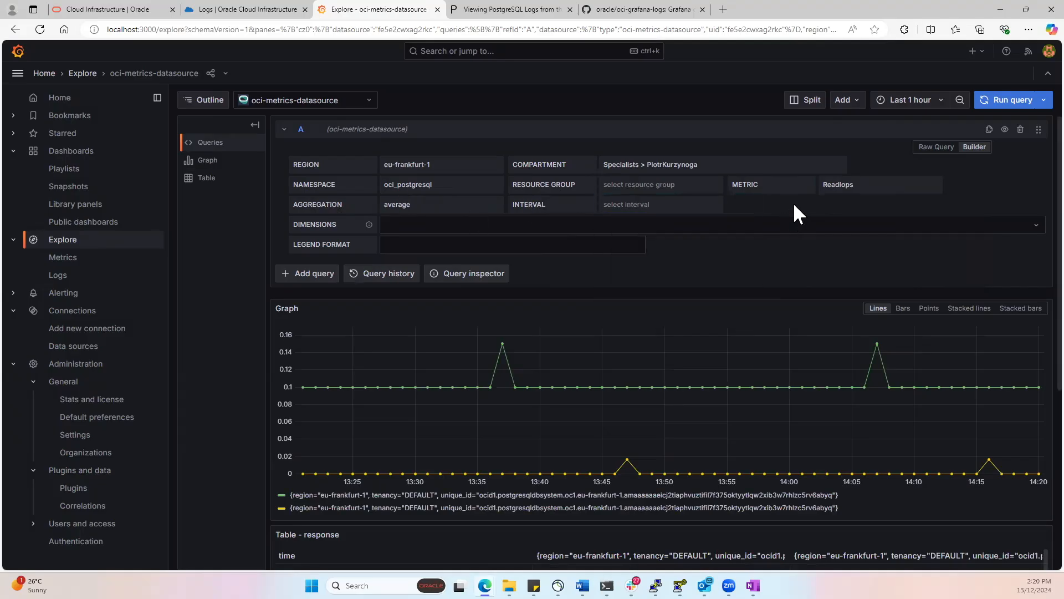
pyautogui.click(914, 106)
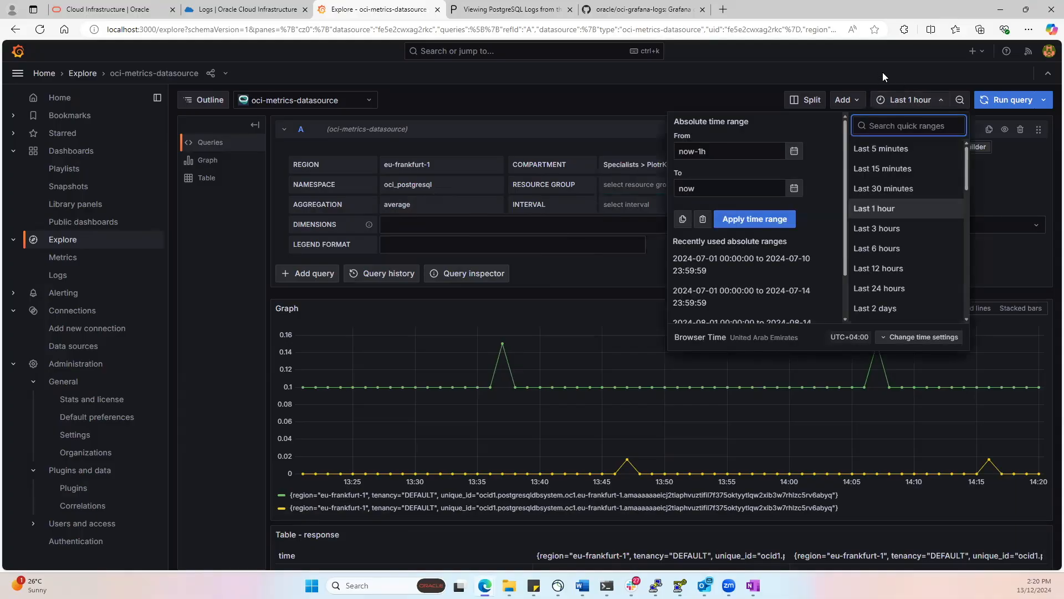
pyautogui.click(909, 101)
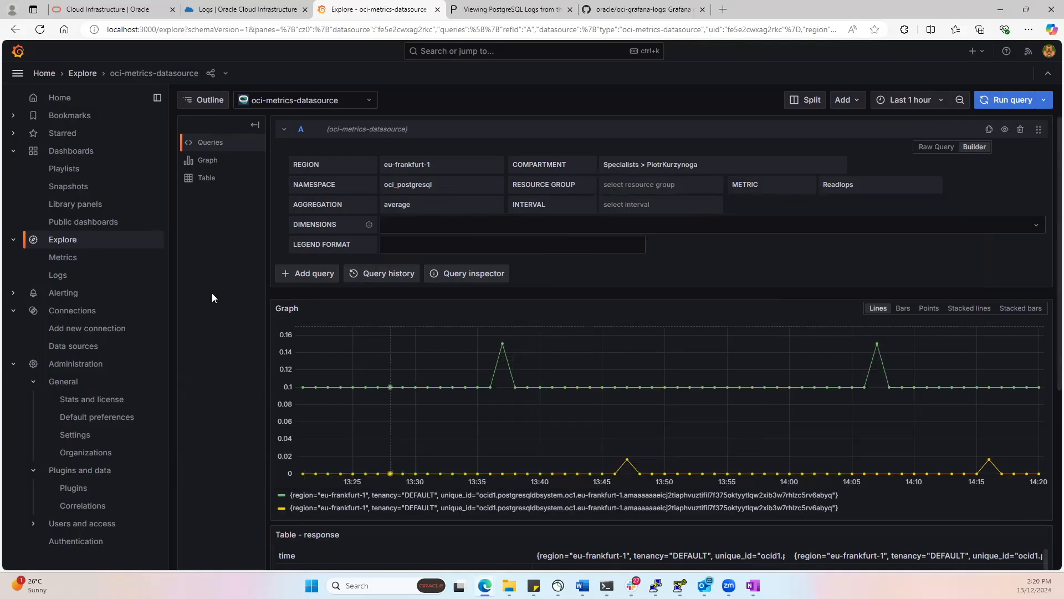
pyautogui.click(854, 108)
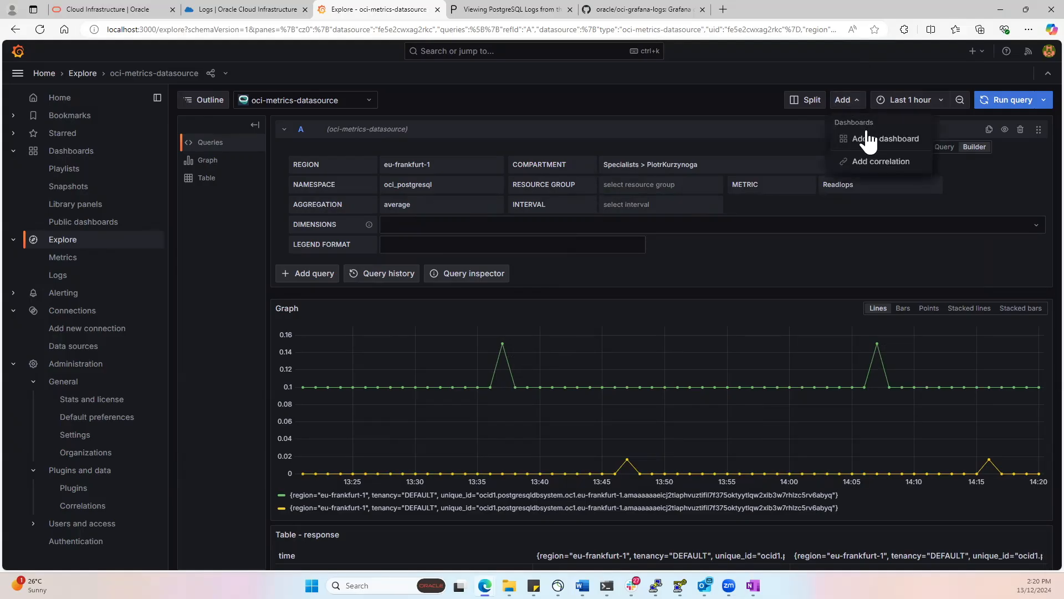
pyautogui.click(571, 94)
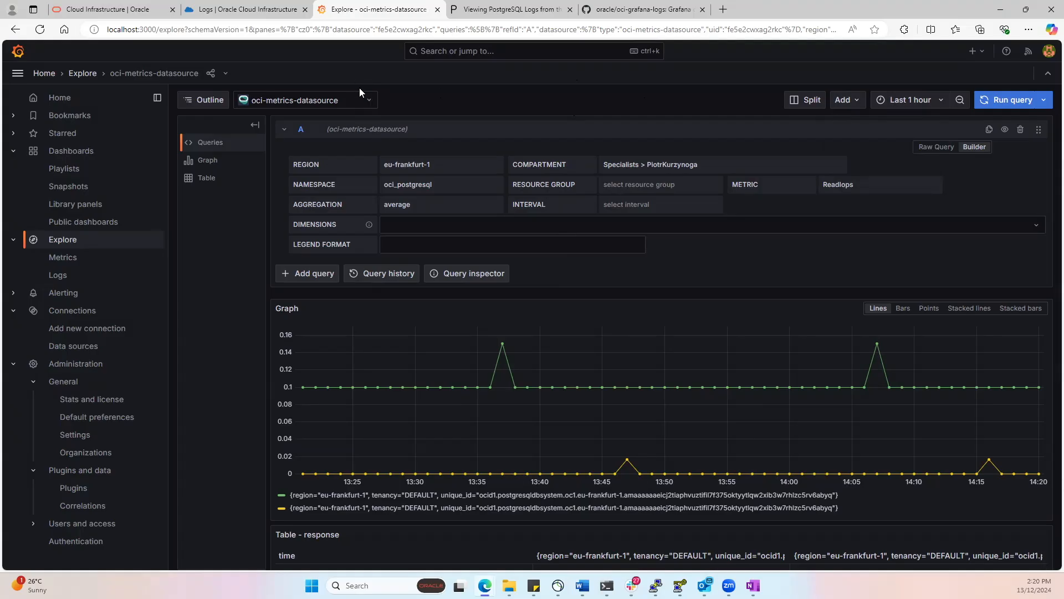
# - Change the Explore data source to oci-logs-datasource and set the log query's region to eu-frankfurt-1
pyautogui.click(369, 104)
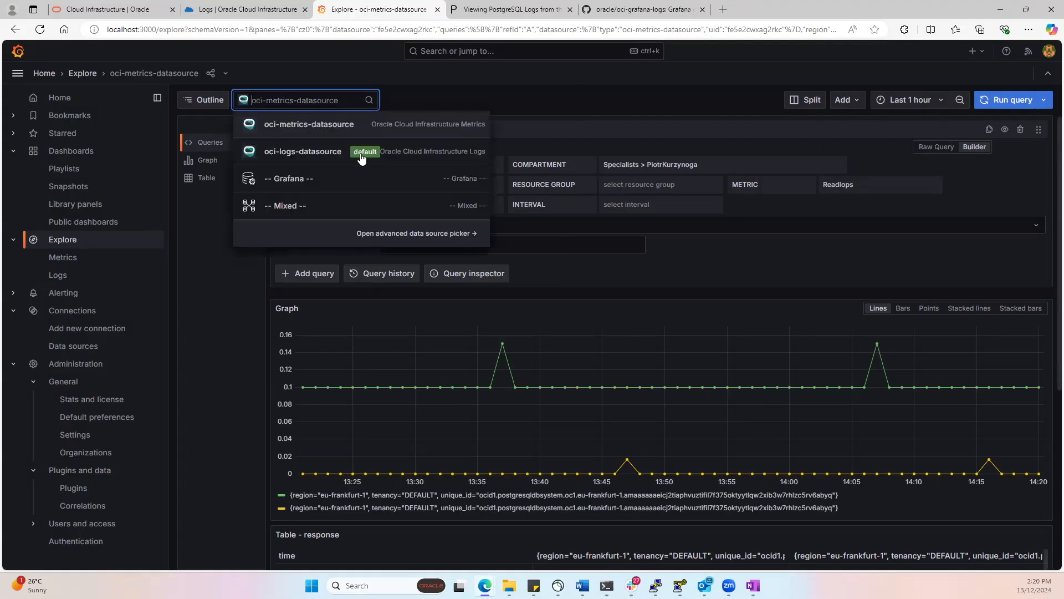
pyautogui.click(304, 156)
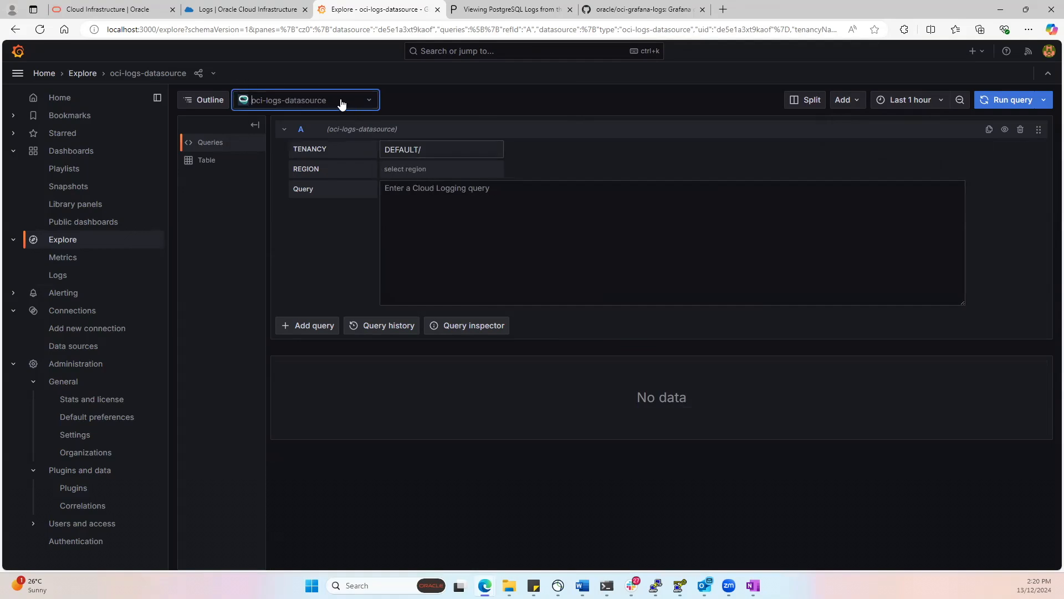
pyautogui.click(427, 170)
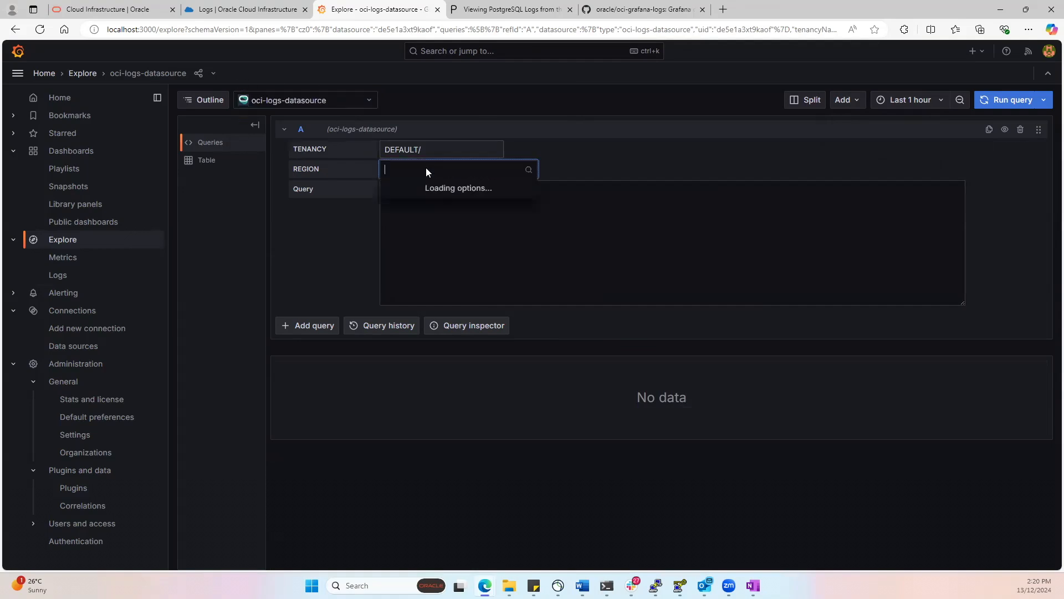
pyautogui.write('fra')
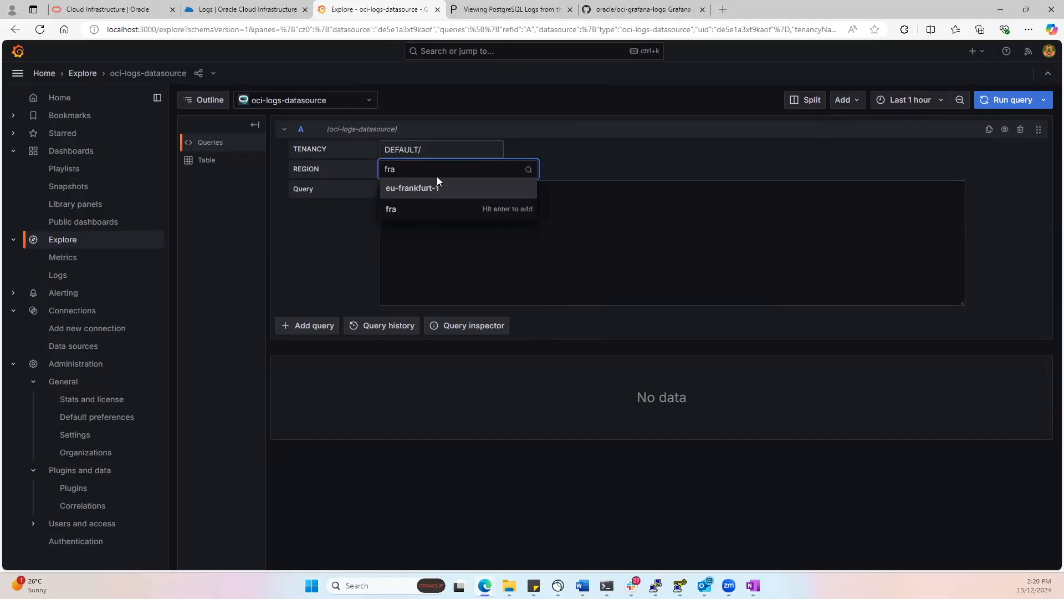
pyautogui.click(440, 189)
pyautogui.click(445, 189)
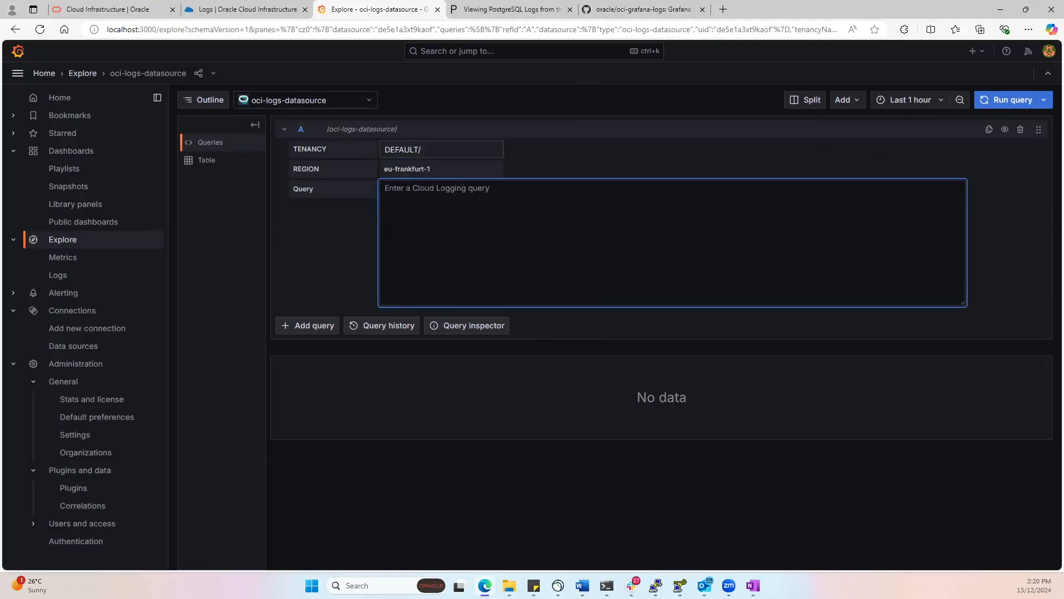
# - Enter a search query for the compartment's PostgreSQLLogs log group, using the compartment OCID, and run it
pyautogui.hotkey('alt', 'Tab')
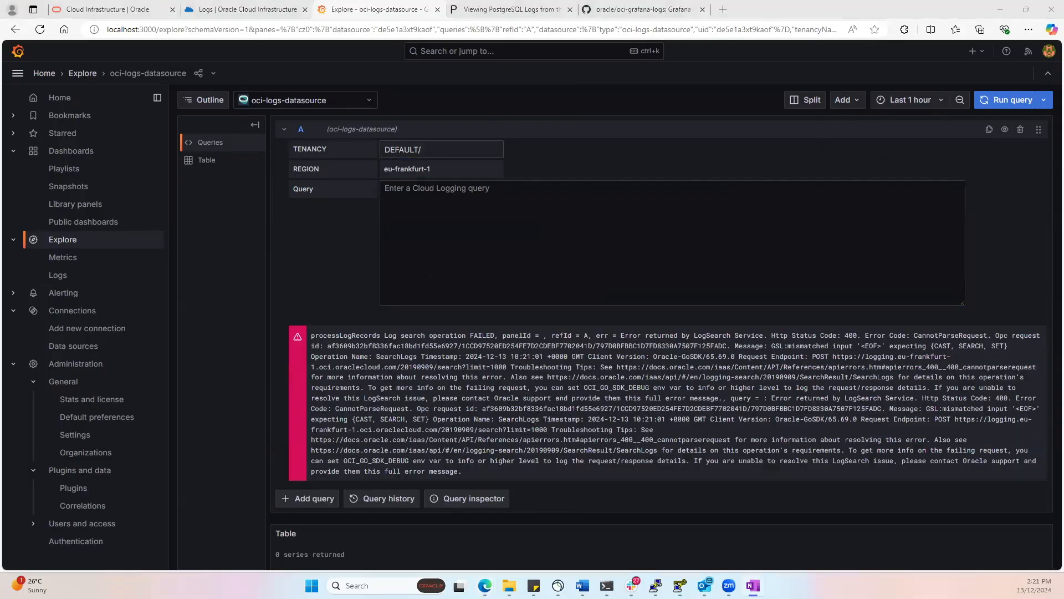
pyautogui.hotkey('alt', 'Tab')
pyautogui.write('Search "ocid1.compartment.oc1..aaaaaaaaloz66dt42pkajyv3qmmx7xlgqwkt5scsapqbbg2zuuvt6clxhfbq/PostgreSQLLogs"')
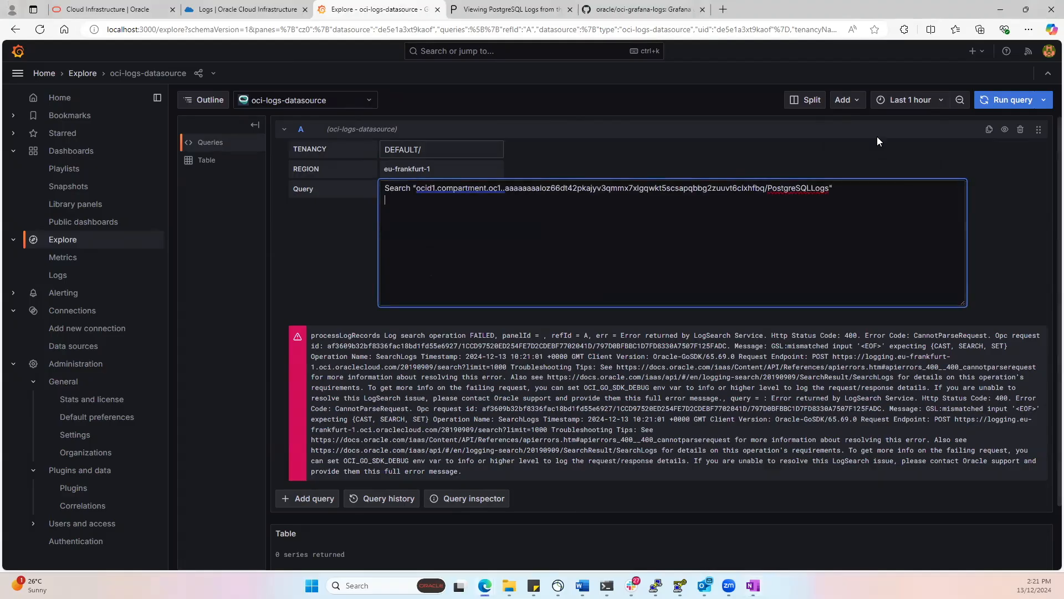
pyautogui.click(1005, 100)
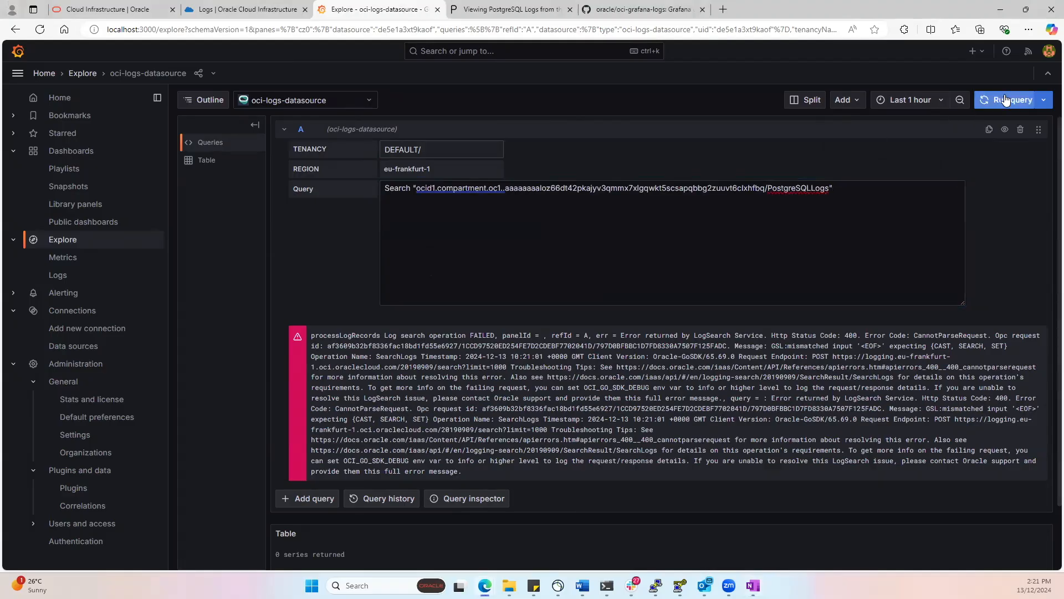
pyautogui.click(1006, 101)
pyautogui.click(1006, 101)
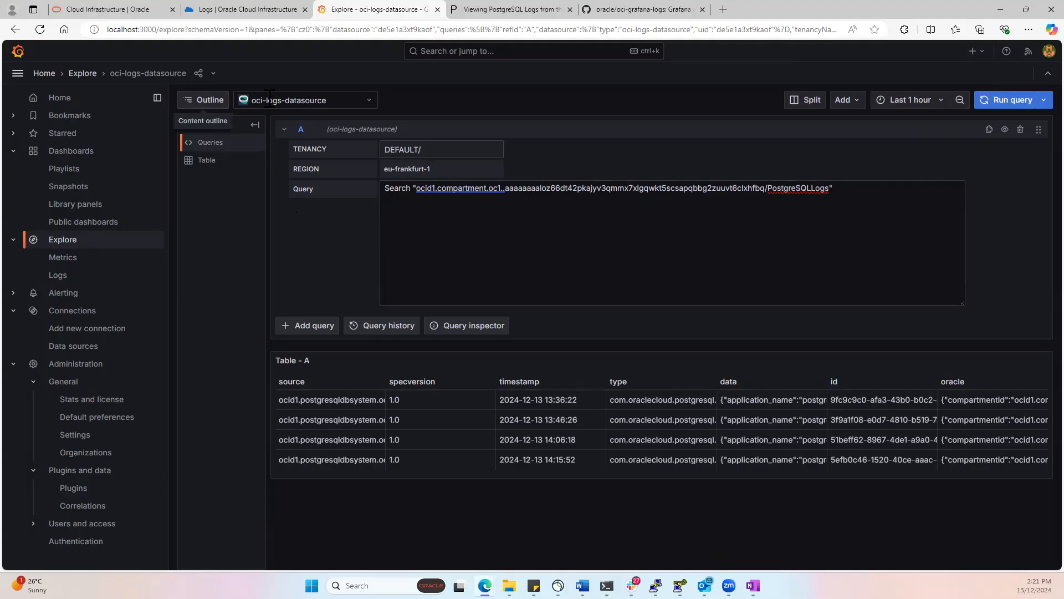
pyautogui.click(846, 105)
pyautogui.click(716, 94)
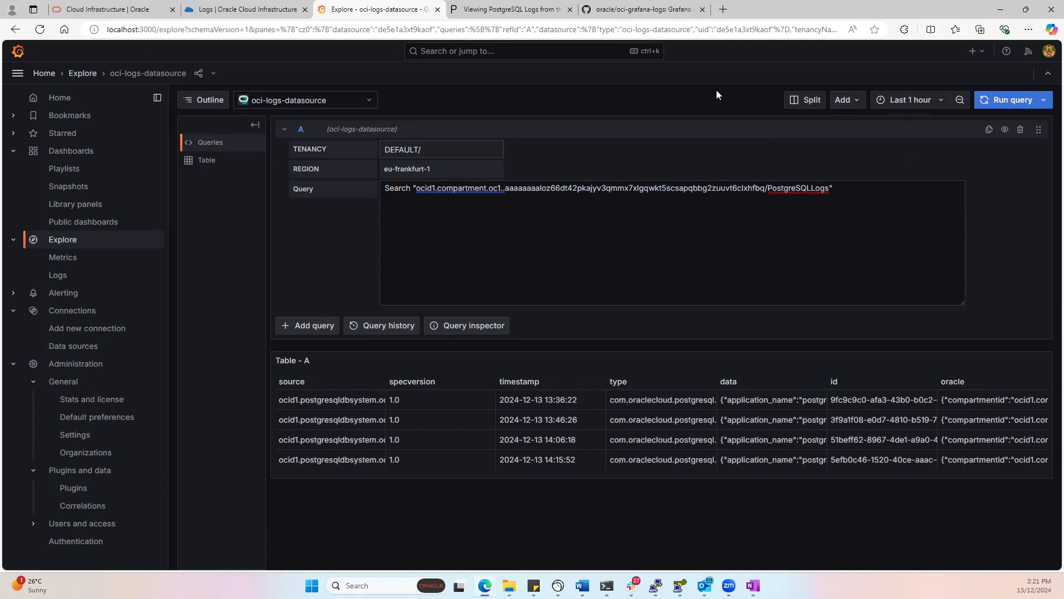
# - Open the Postgres Copy dashboard and review its log table and metric panels
pyautogui.click(70, 158)
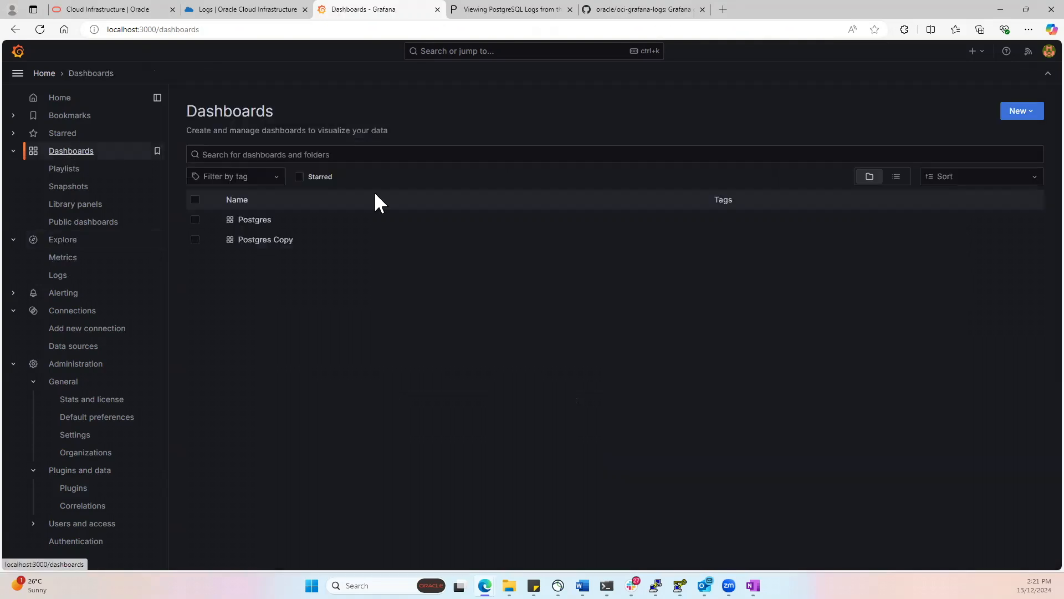
pyautogui.click(275, 243)
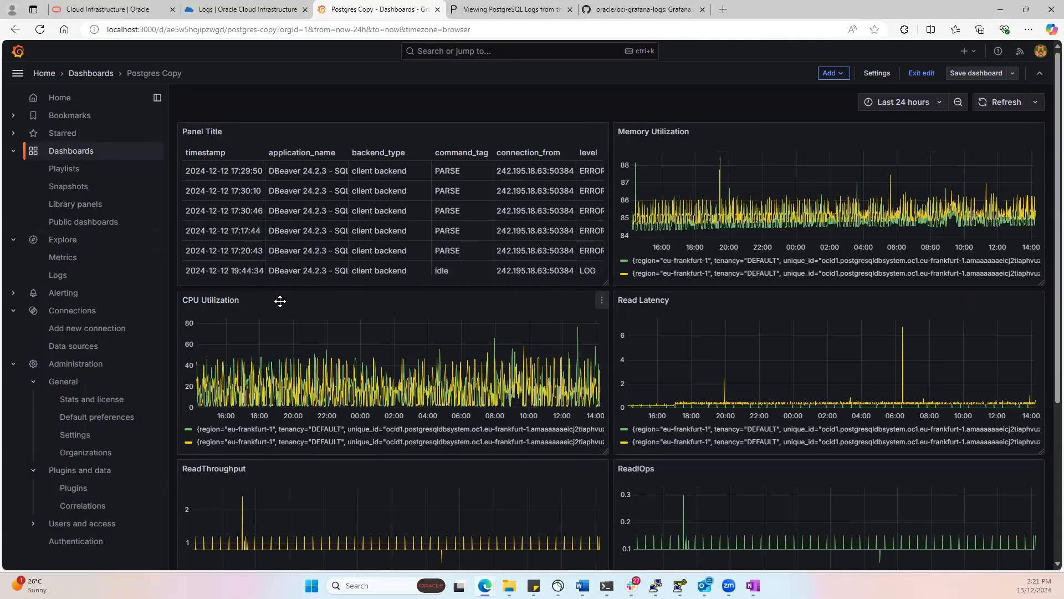
pyautogui.scroll(-2, 510, 404)
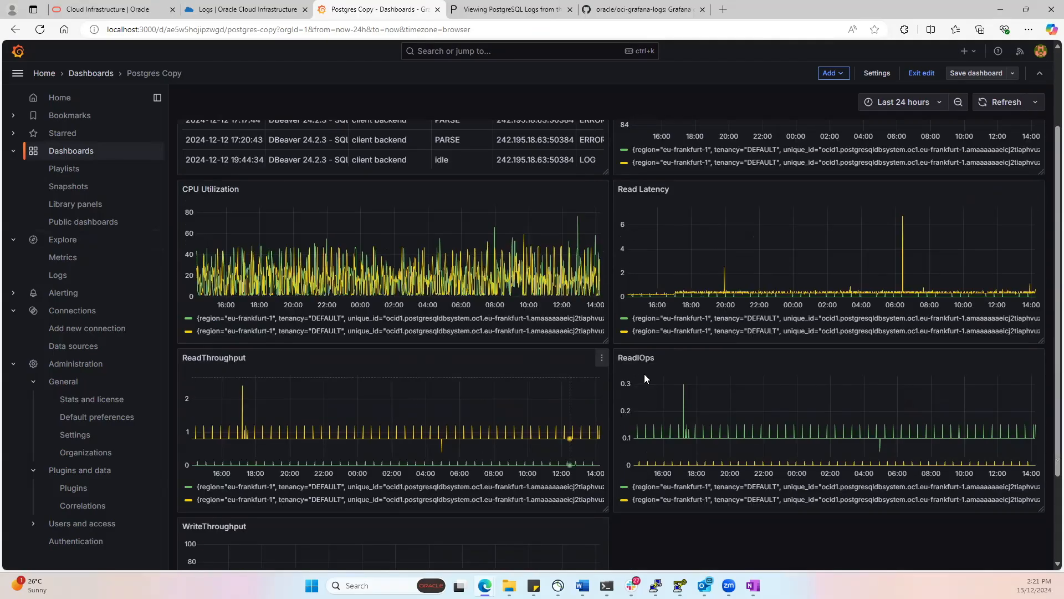
pyautogui.scroll(-2, 440, 404)
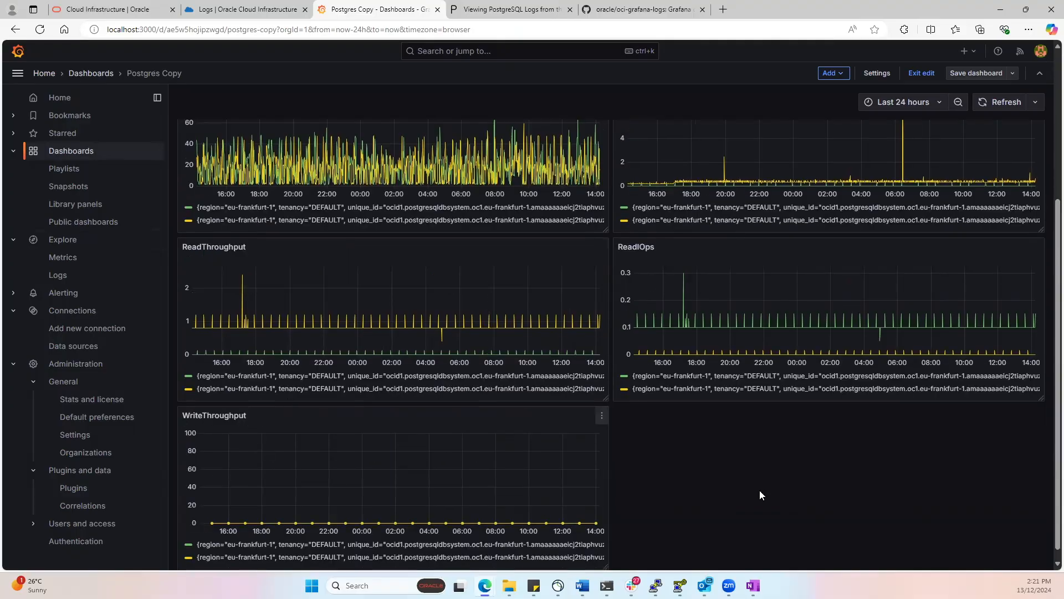
pyautogui.scroll(3, 929, 486)
pyautogui.scroll(1, 786, 248)
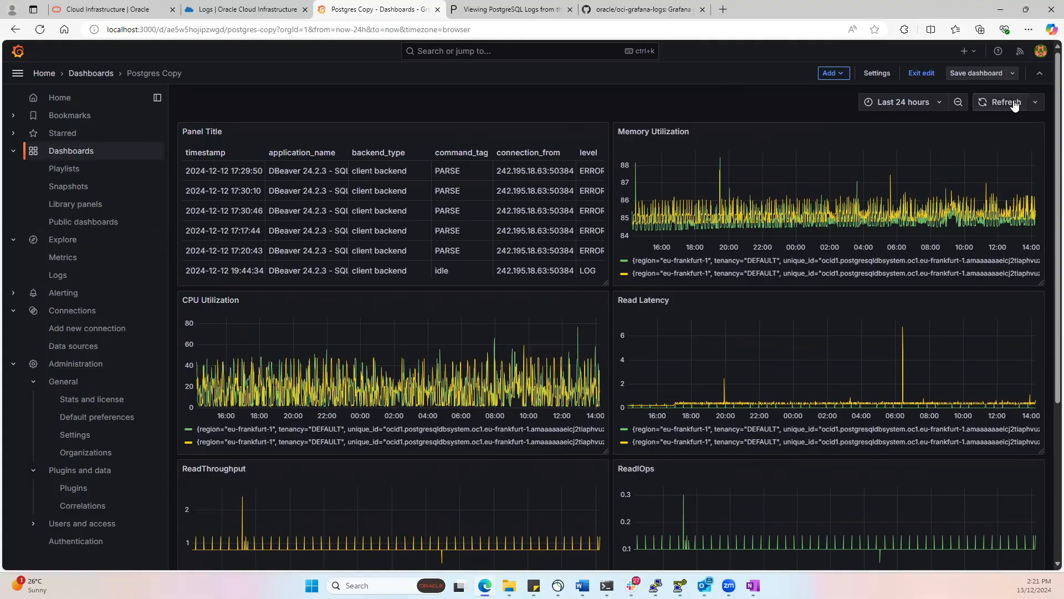
pyautogui.moveTo(595, 133)
pyautogui.click(601, 135)
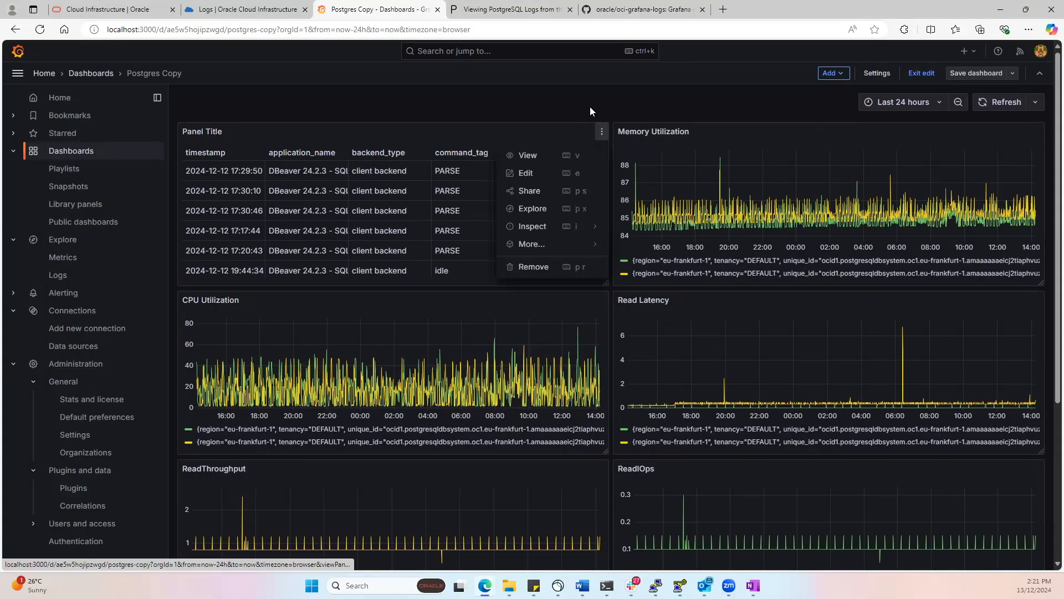
pyautogui.click(590, 107)
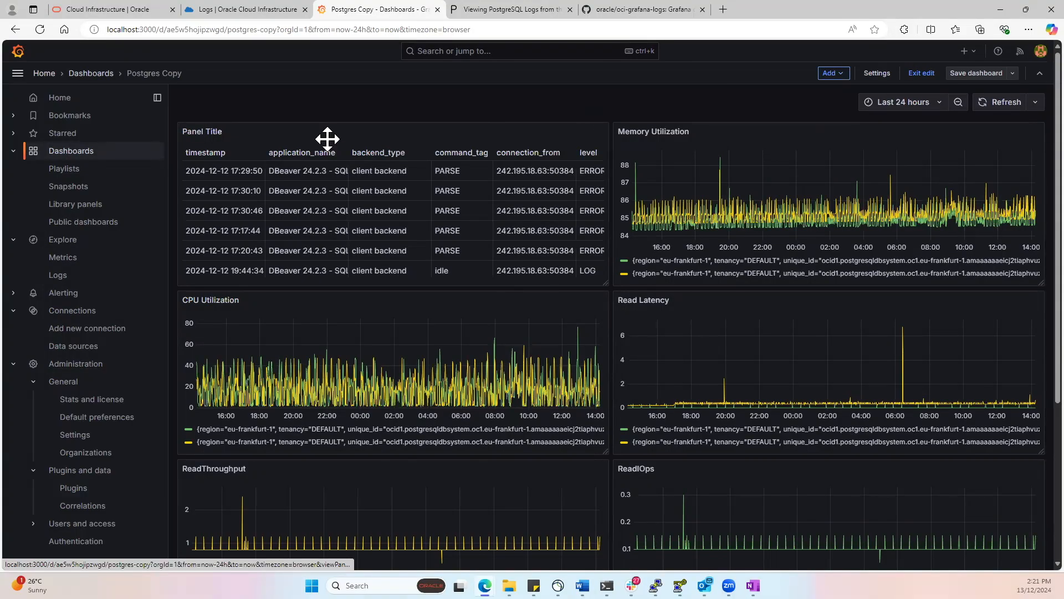
# - Open the PostgreSQL log table panel for editing and examine its query and log message columns in a wider preview
pyautogui.click(603, 132)
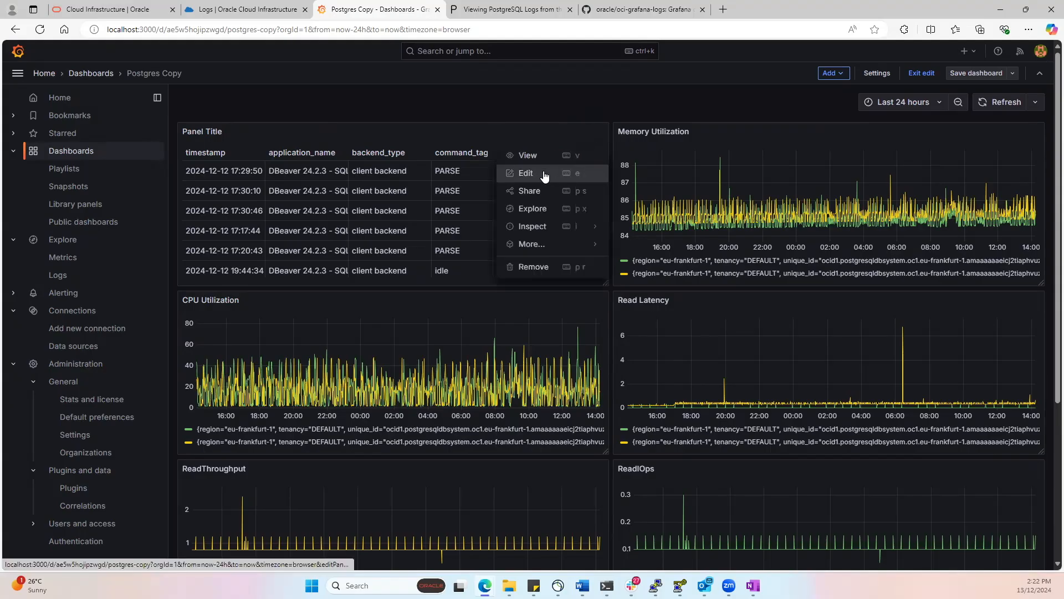
pyautogui.click(524, 174)
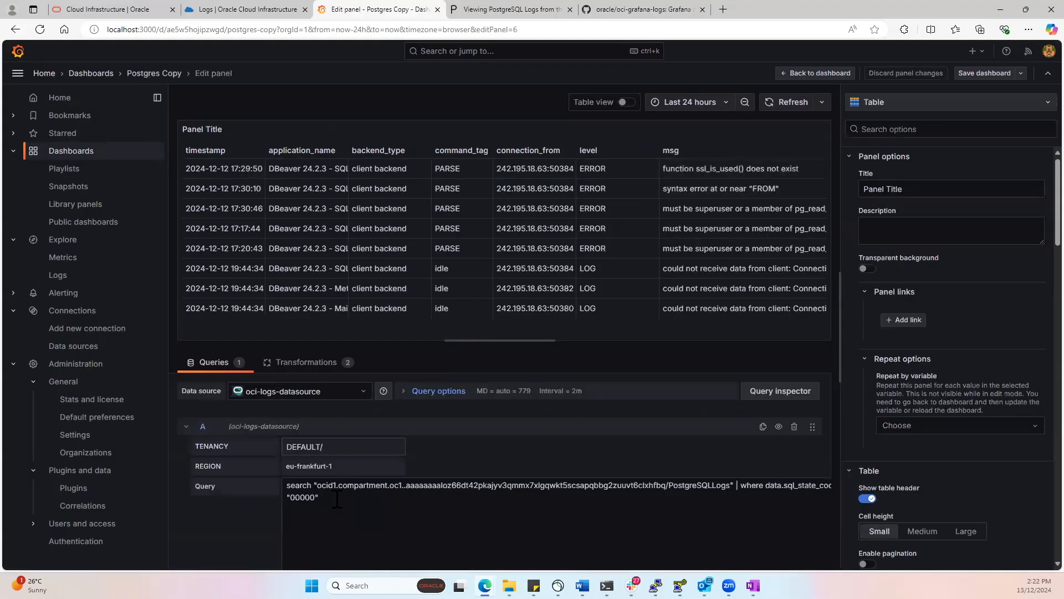
pyautogui.moveTo(840, 364); pyautogui.dragTo(902, 363)
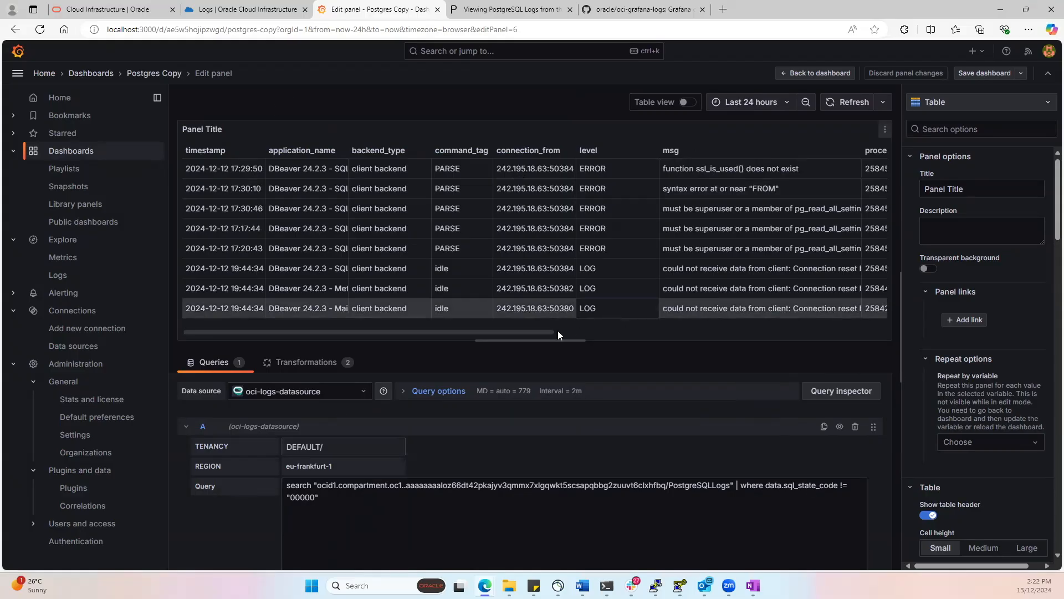
pyautogui.moveTo(535, 333); pyautogui.dragTo(673, 337)
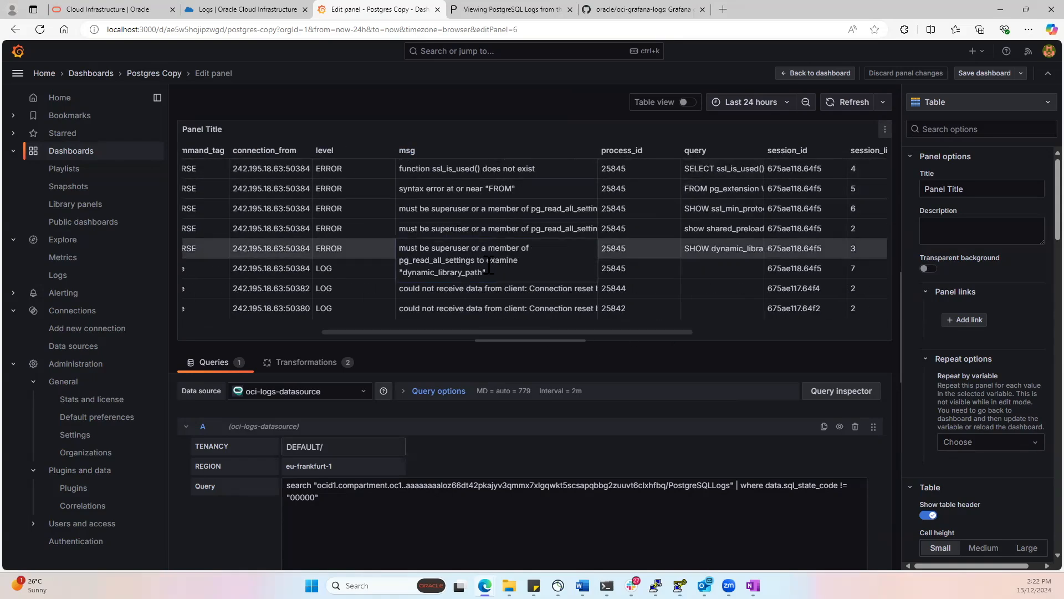
# - Examine the panel's Extract fields and Organize fields by name transformations against the table columns, and return to the Postgres Copy dashboard
pyautogui.click(320, 367)
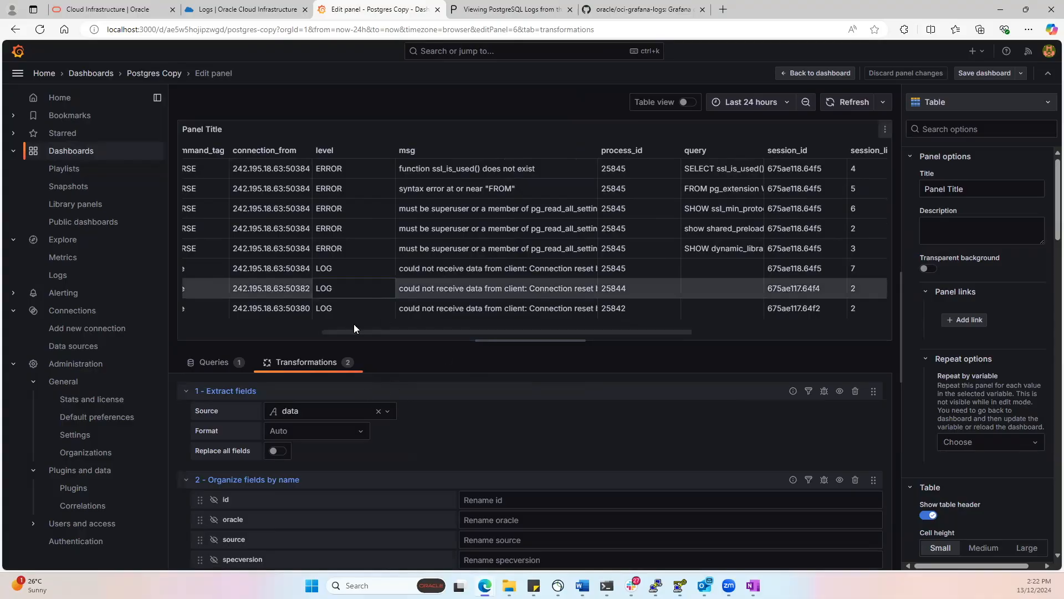
pyautogui.moveTo(413, 334); pyautogui.dragTo(608, 343)
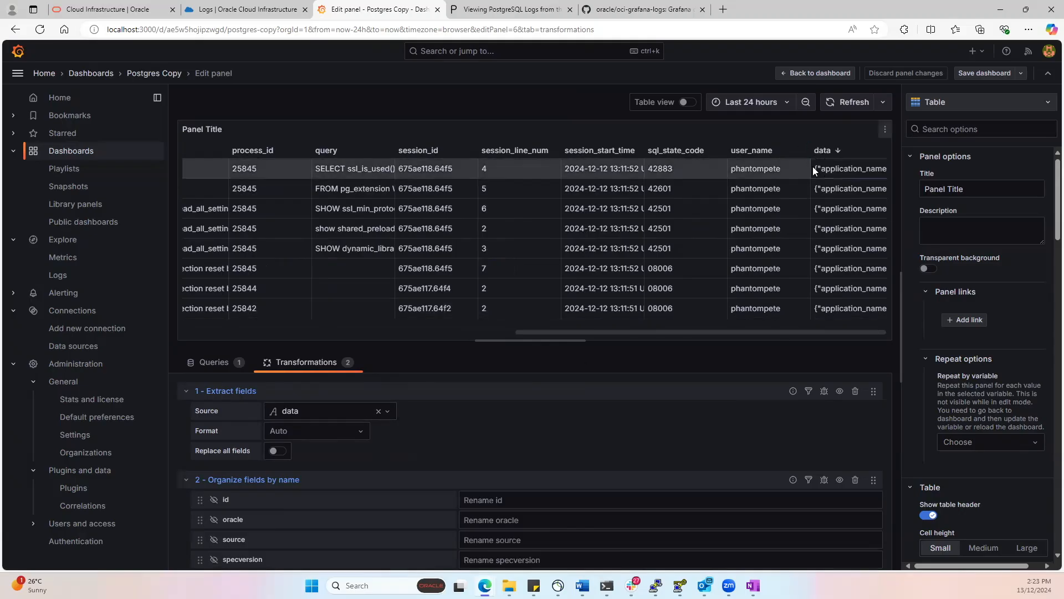
pyautogui.moveTo(813, 168); pyautogui.dragTo(848, 169)
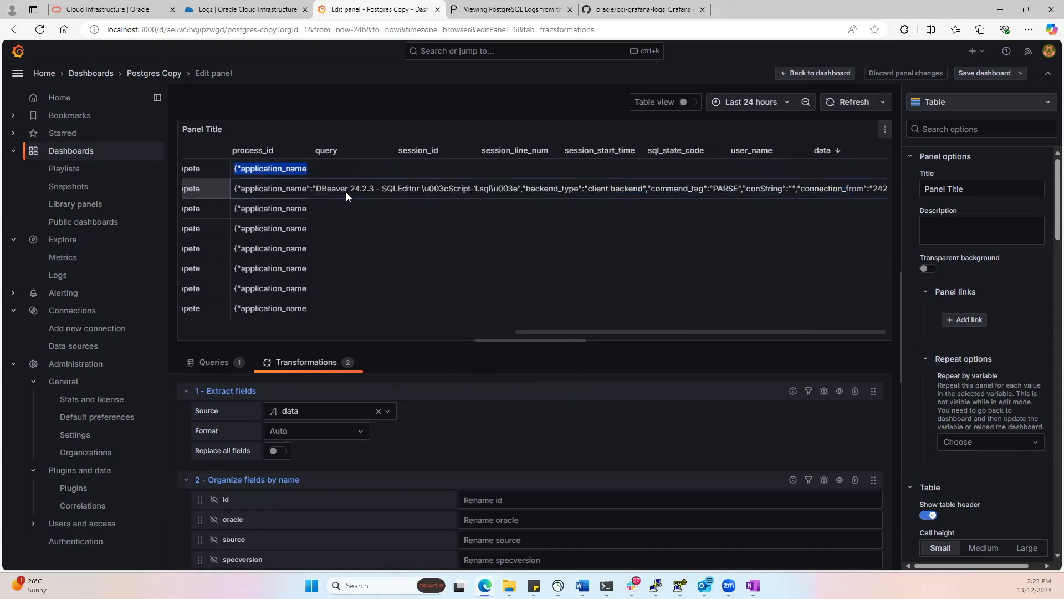
pyautogui.click(437, 353)
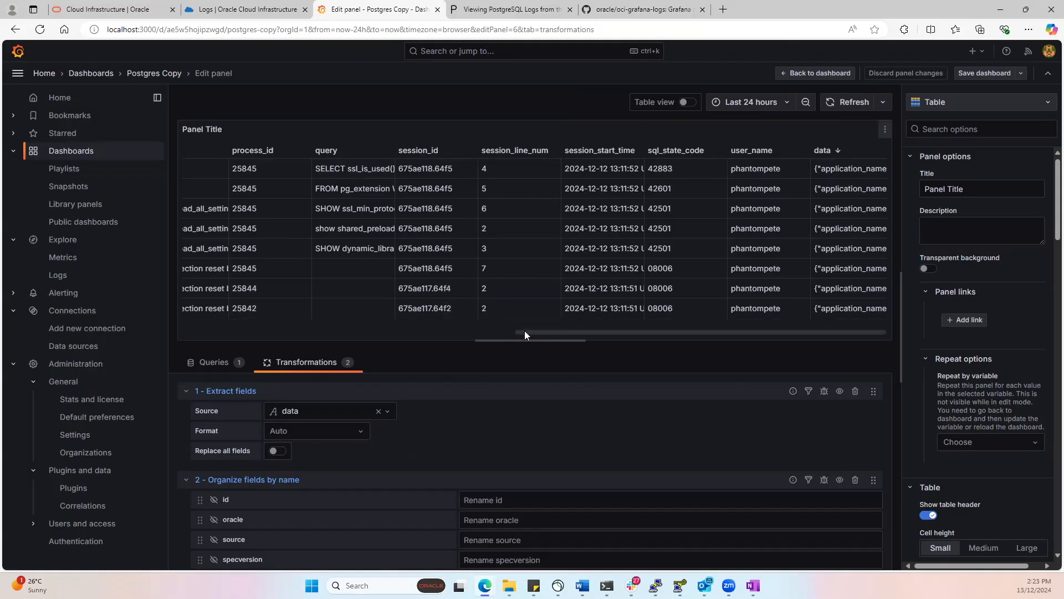
pyautogui.moveTo(525, 330); pyautogui.dragTo(166, 329)
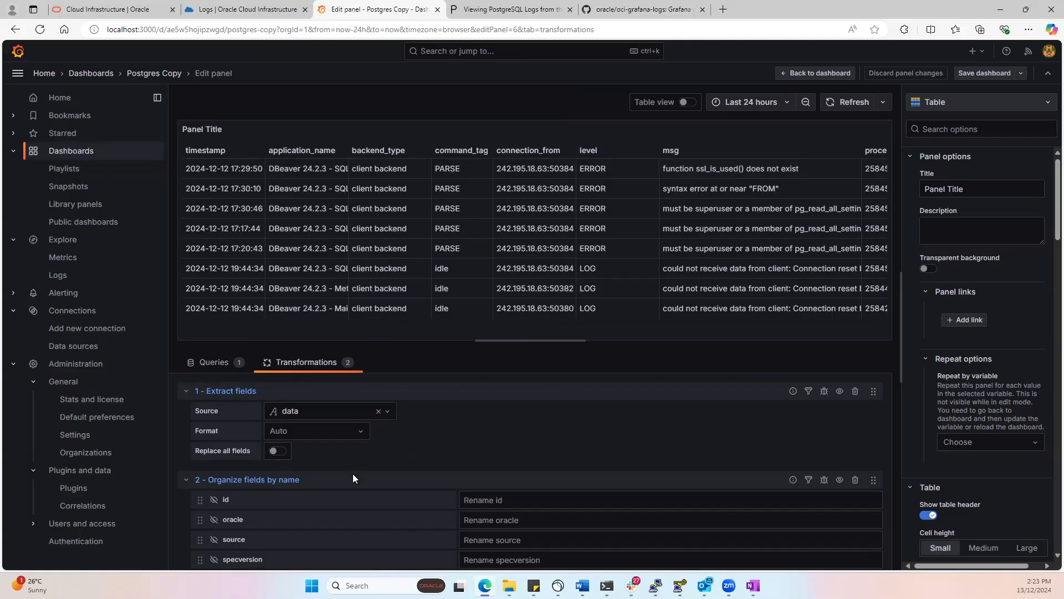
pyautogui.scroll(-2, 331, 417)
pyautogui.scroll(1, 222, 440)
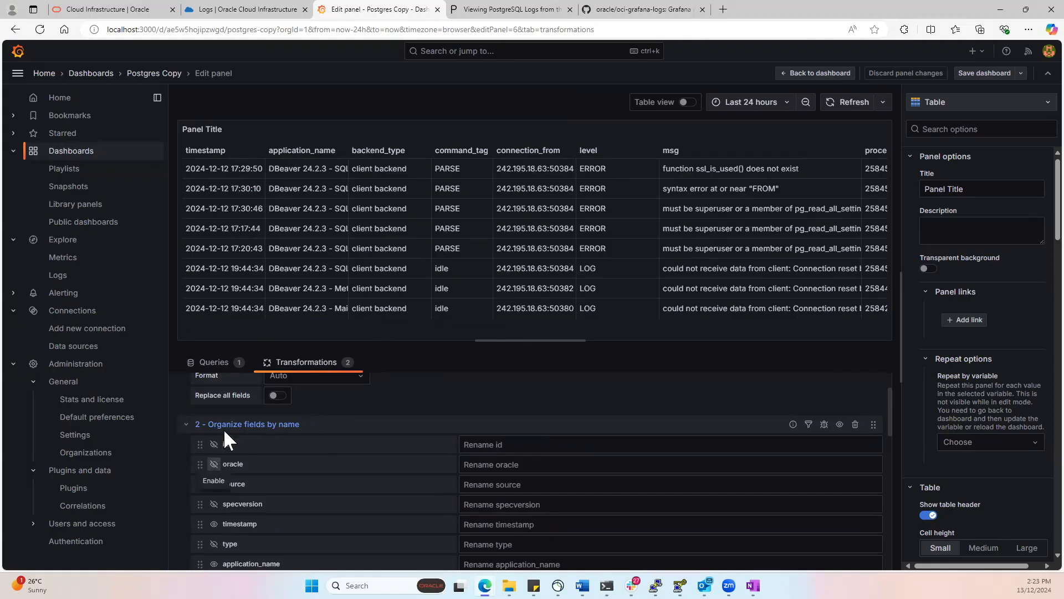
pyautogui.scroll(-5, 320, 502)
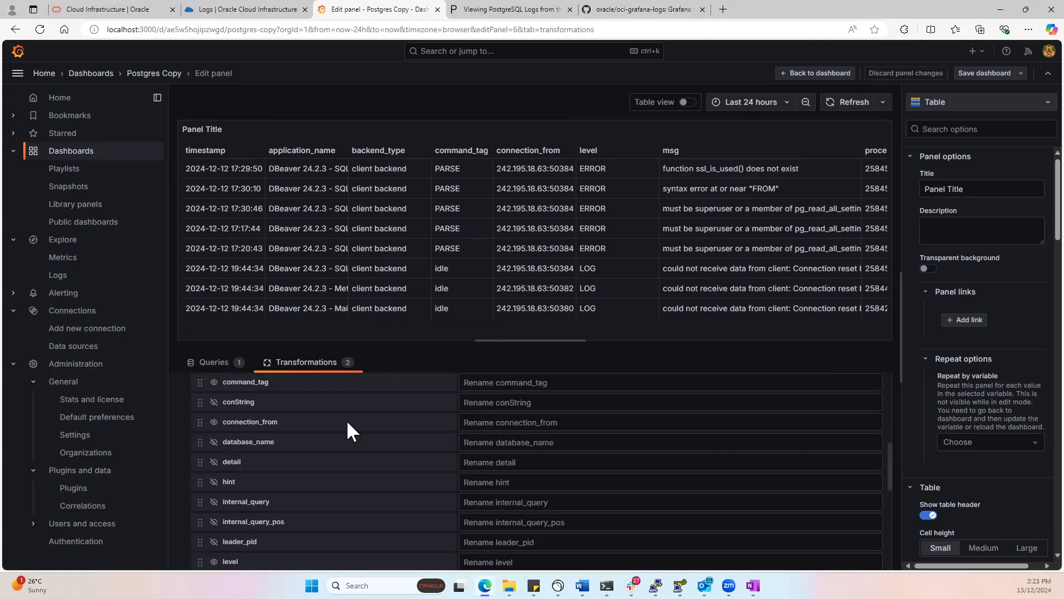
pyautogui.click(161, 74)
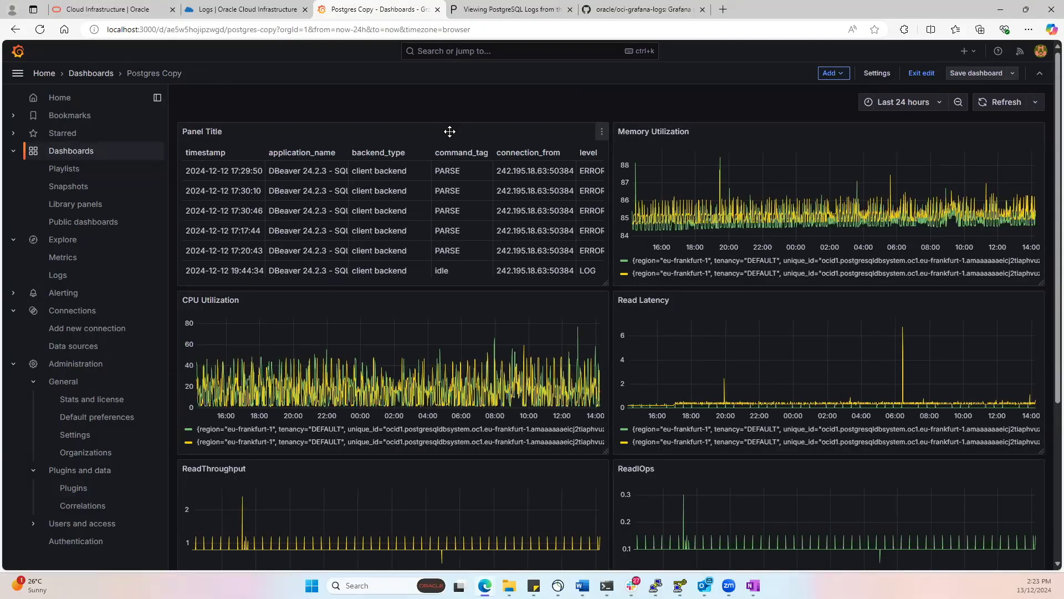